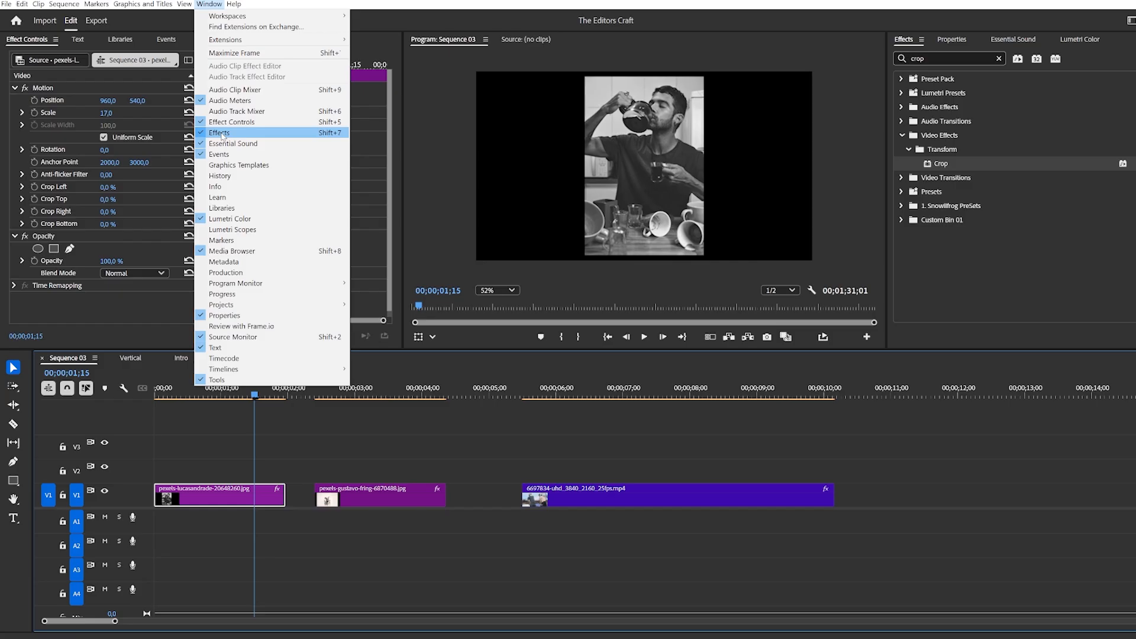
Apply the Crop effect to the first image clip in Sequence 03.
{"action": "left_click", "coordinate": [222, 133]}
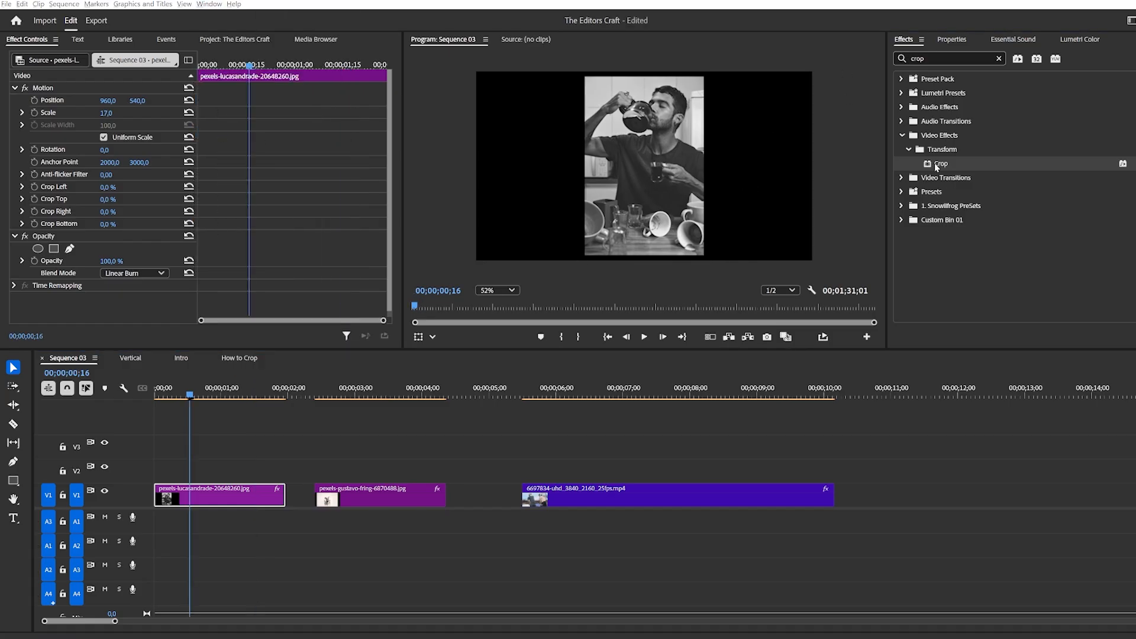
{"action": "mouse_move", "coordinate": [940, 163]}
{"action": "left_mouse_down"}
{"action": "mouse_move", "coordinate": [807, 221]}
{"action": "mouse_move", "coordinate": [379, 495]}
{"action": "mouse_move", "coordinate": [206, 490]}
{"action": "left_mouse_up"}
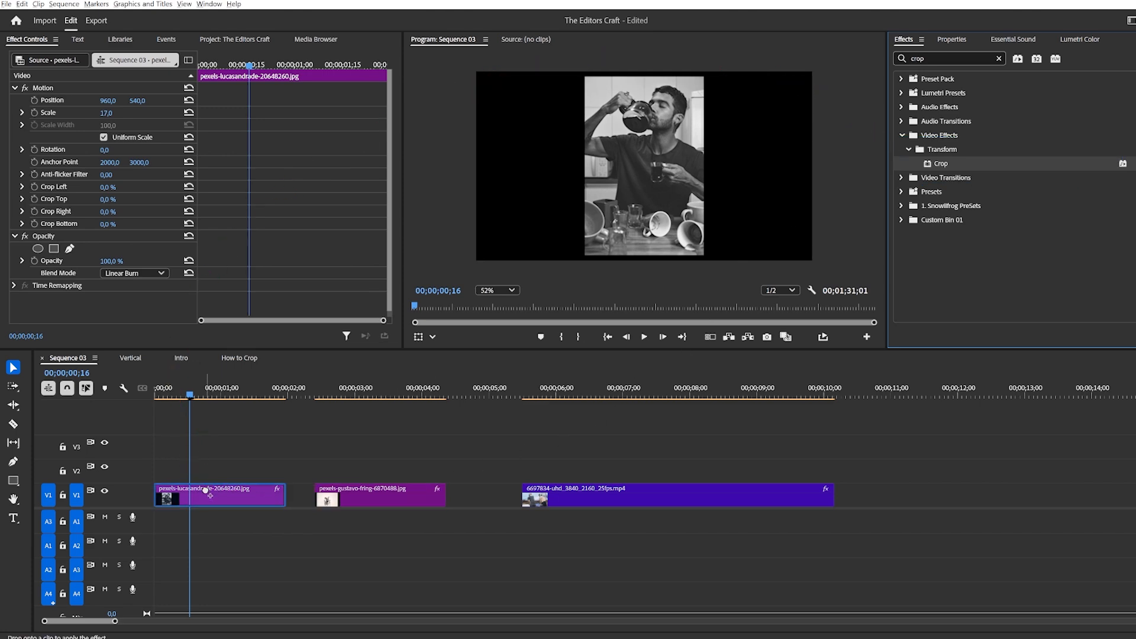
{"action": "left_click_drag", "start_coordinate": [206, 489], "coordinate": [207, 491]}
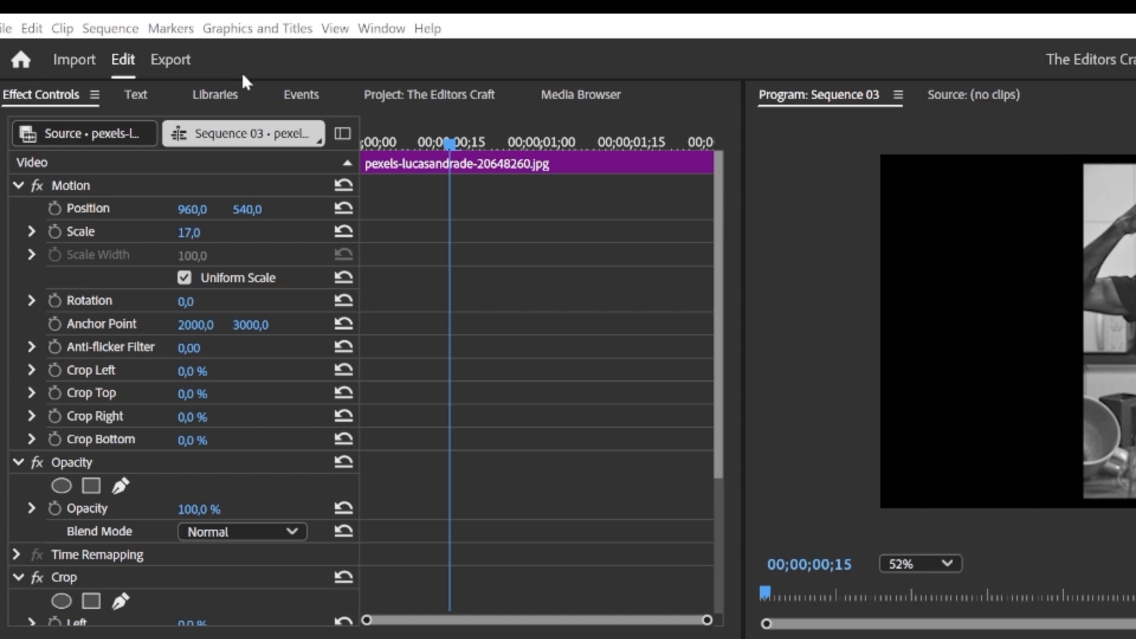
{"action": "left_click", "coordinate": [380, 29]}
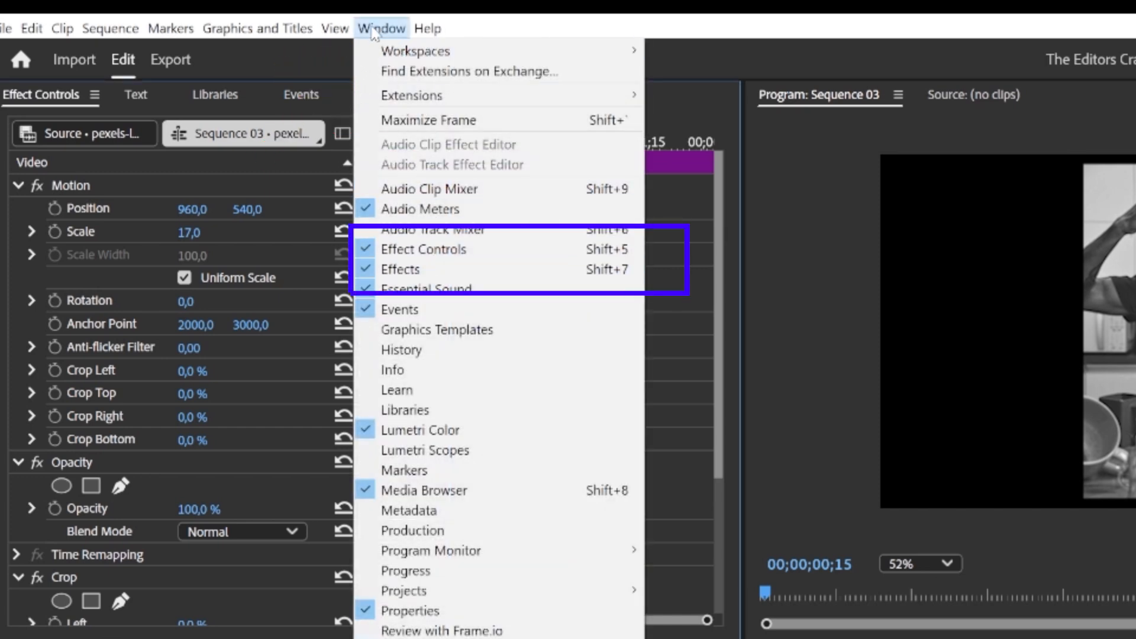
{"action": "left_click", "coordinate": [381, 30]}
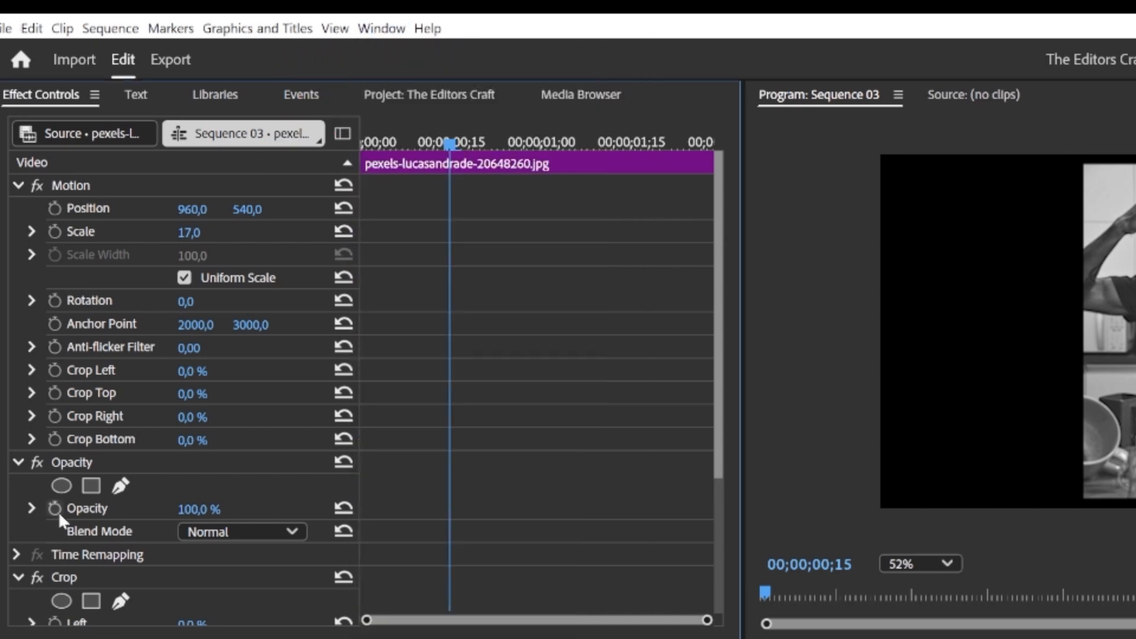
Select the first clip's Crop effect and set its Bottom crop to 35%.
{"action": "scroll", "coordinate": [106, 476], "scroll_direction": "down", "scroll_amount": 5}
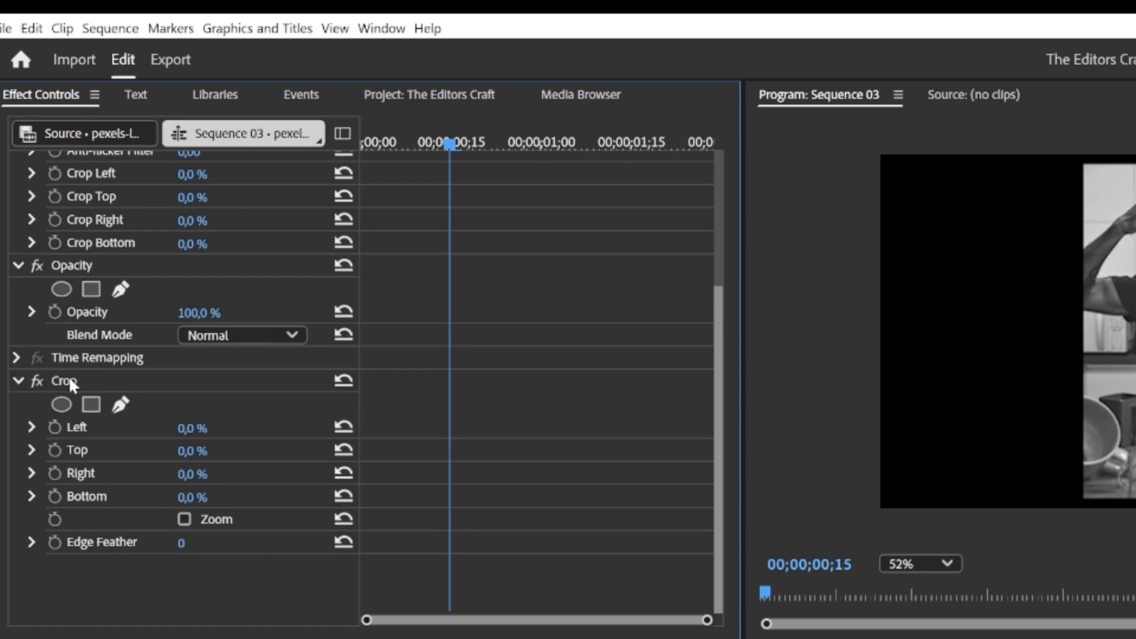
{"action": "left_click", "coordinate": [67, 380]}
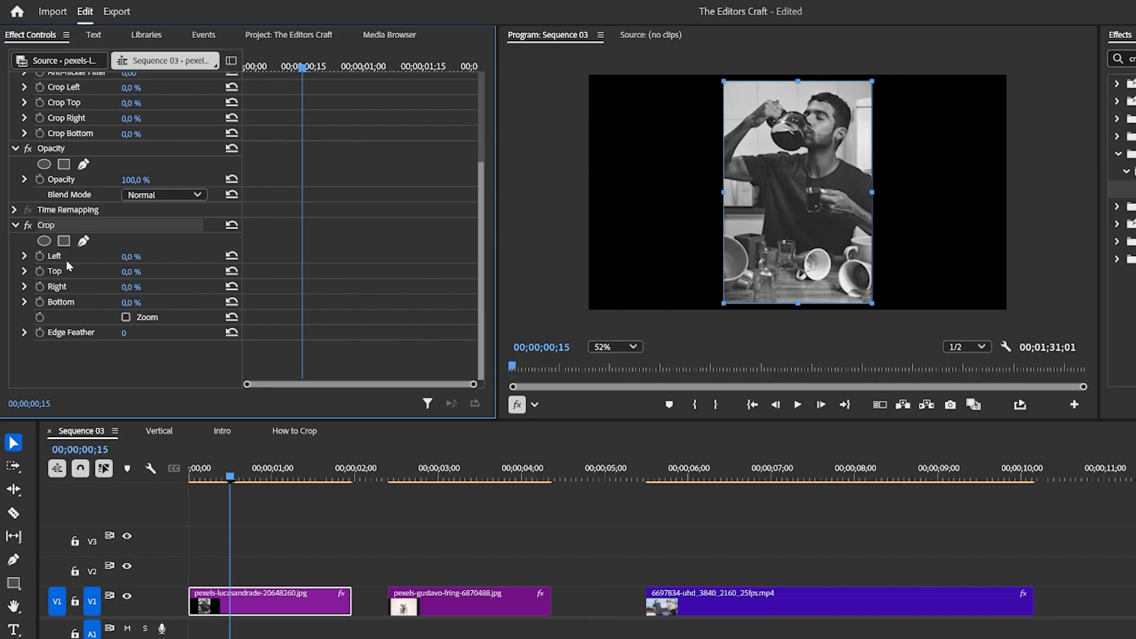
{"action": "mouse_move", "coordinate": [132, 257]}
{"action": "left_mouse_down"}
{"action": "mouse_move", "coordinate": [148, 257]}
{"action": "mouse_move", "coordinate": [130, 256]}
{"action": "left_mouse_up"}
{"action": "mouse_move", "coordinate": [131, 302]}
{"action": "left_mouse_down"}
{"action": "mouse_move", "coordinate": [145, 302]}
{"action": "mouse_move", "coordinate": [130, 303]}
{"action": "left_mouse_up"}
{"action": "left_click_drag", "start_coordinate": [130, 302], "coordinate": [151, 302]}
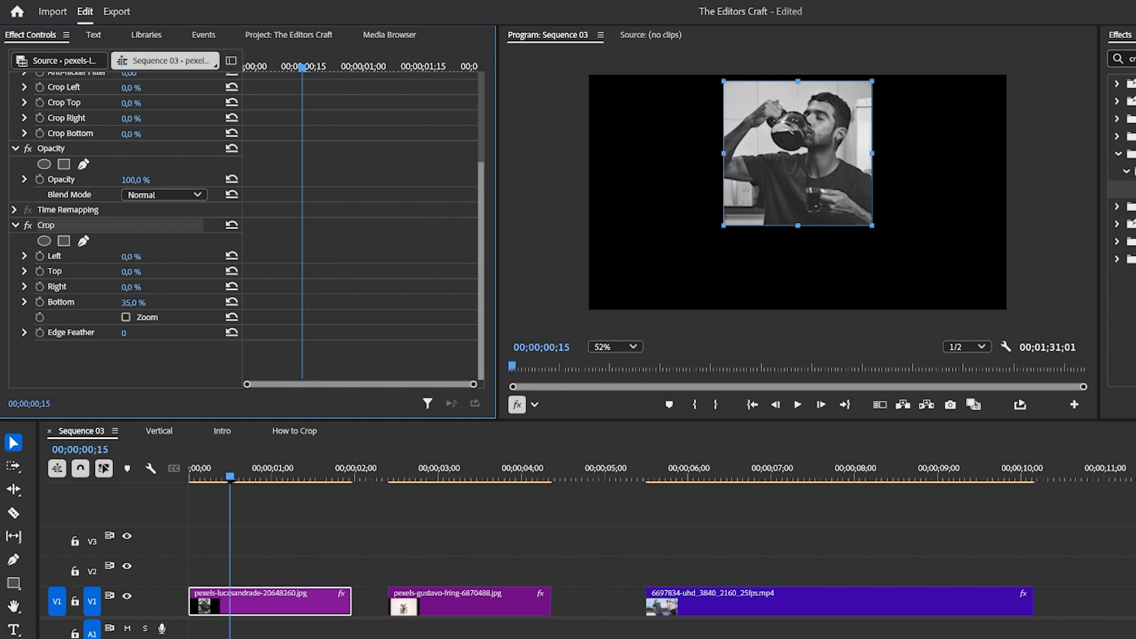
Clear the bottom crop, set the Top crop to 70%, and return Top to 0%.
{"action": "left_click", "coordinate": [819, 191]}
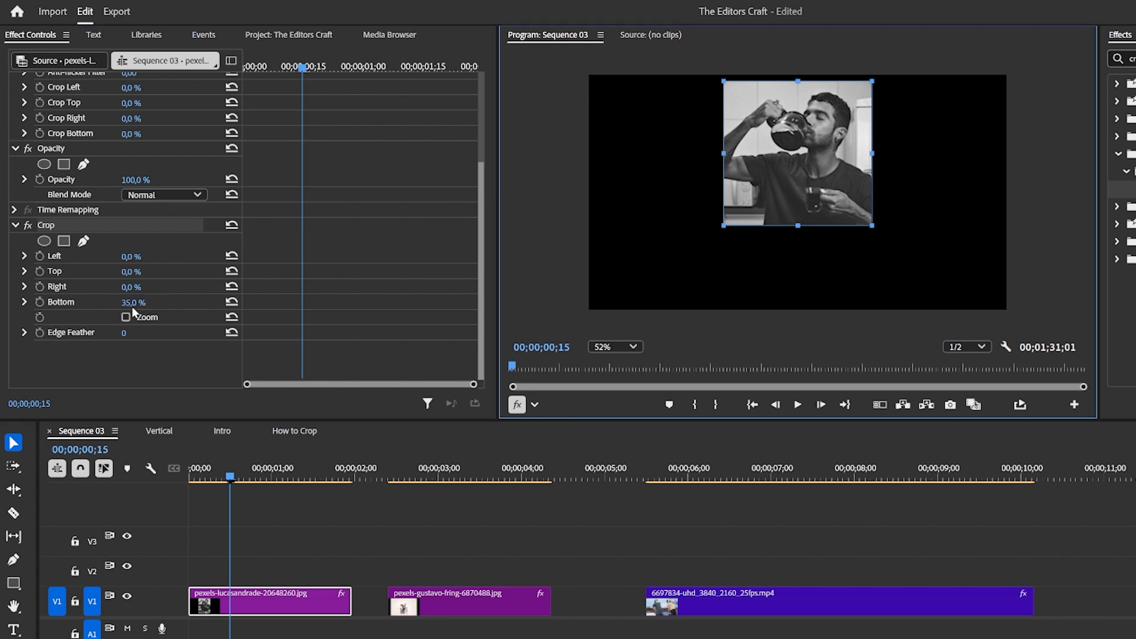
{"action": "left_click_drag", "start_coordinate": [133, 303], "coordinate": [171, 271]}
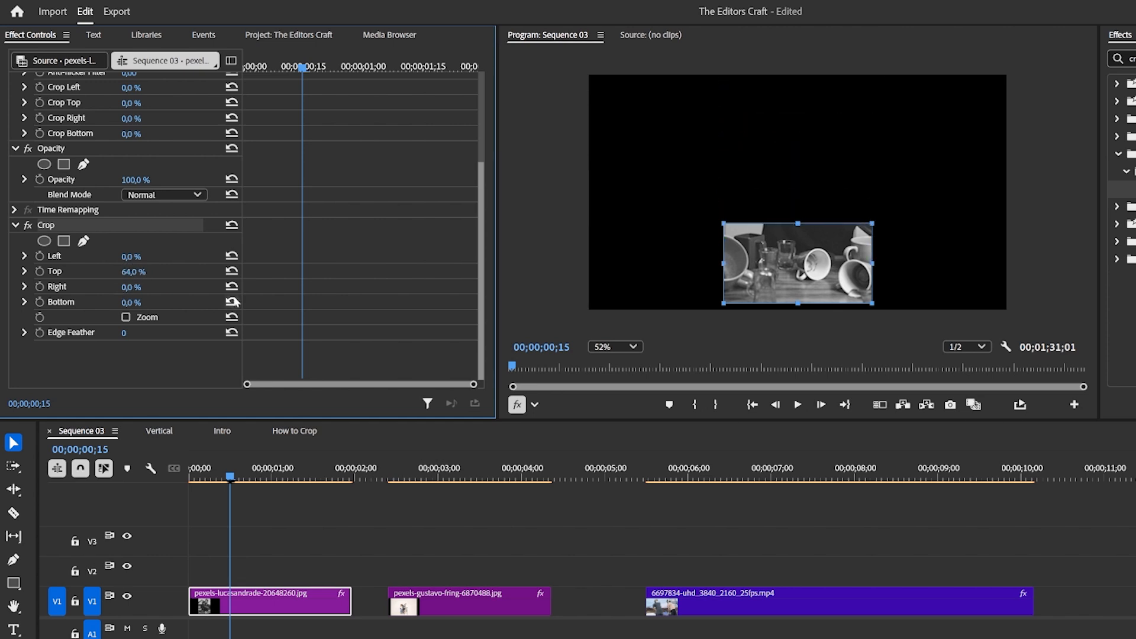
{"action": "left_click", "coordinate": [142, 269]}
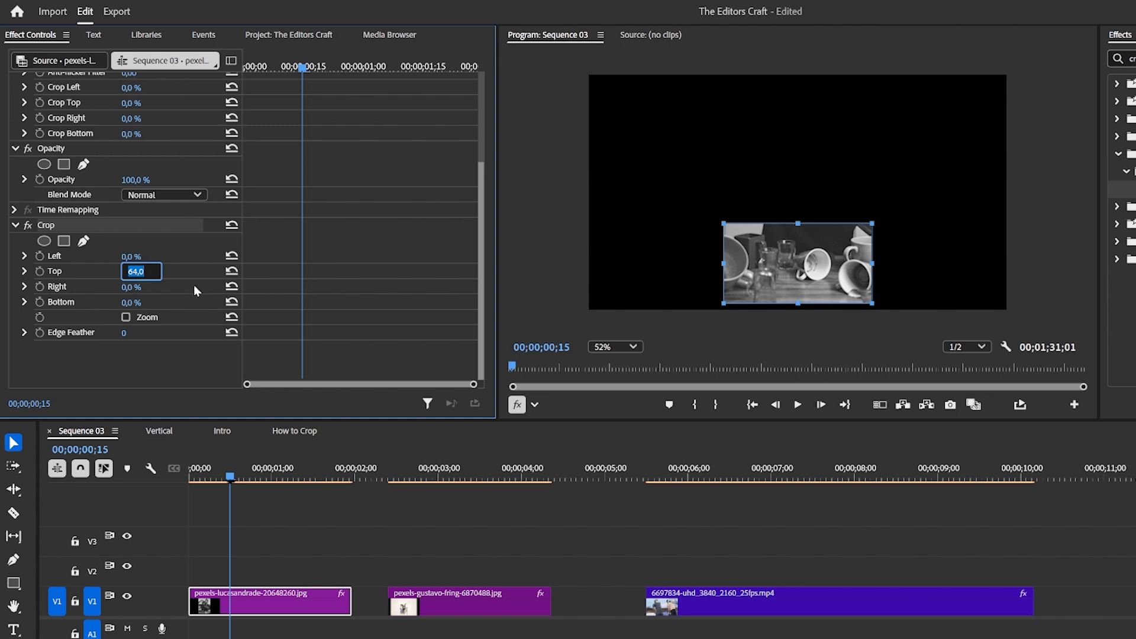
{"action": "type", "text": "70"}
{"action": "key", "text": "Return"}
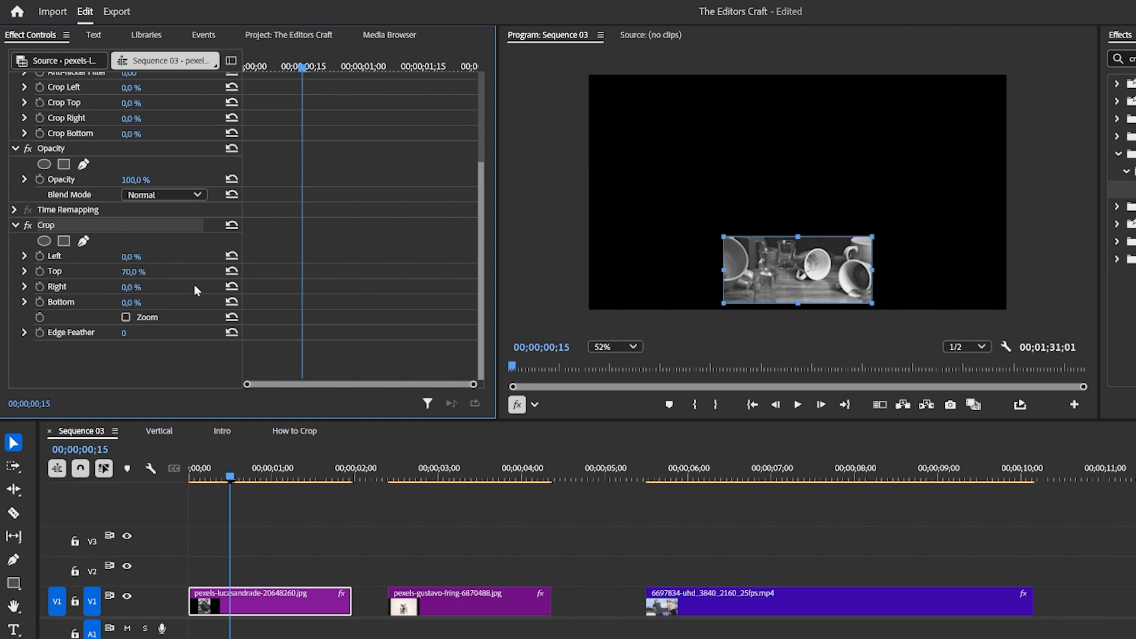
{"action": "left_click_drag", "start_coordinate": [135, 271], "coordinate": [93, 272]}
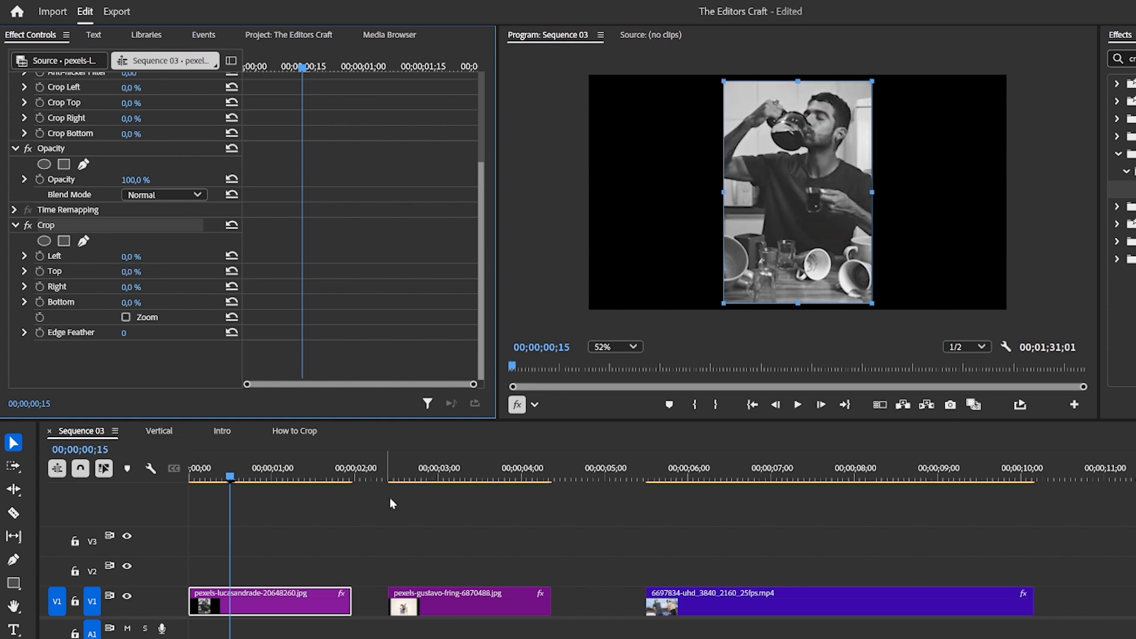
Crop the second clip with Left 32%, Right 33% and Top 24%.
{"action": "left_click", "coordinate": [457, 472]}
{"action": "scroll", "coordinate": [110, 326], "scroll_direction": "down", "scroll_amount": 5}
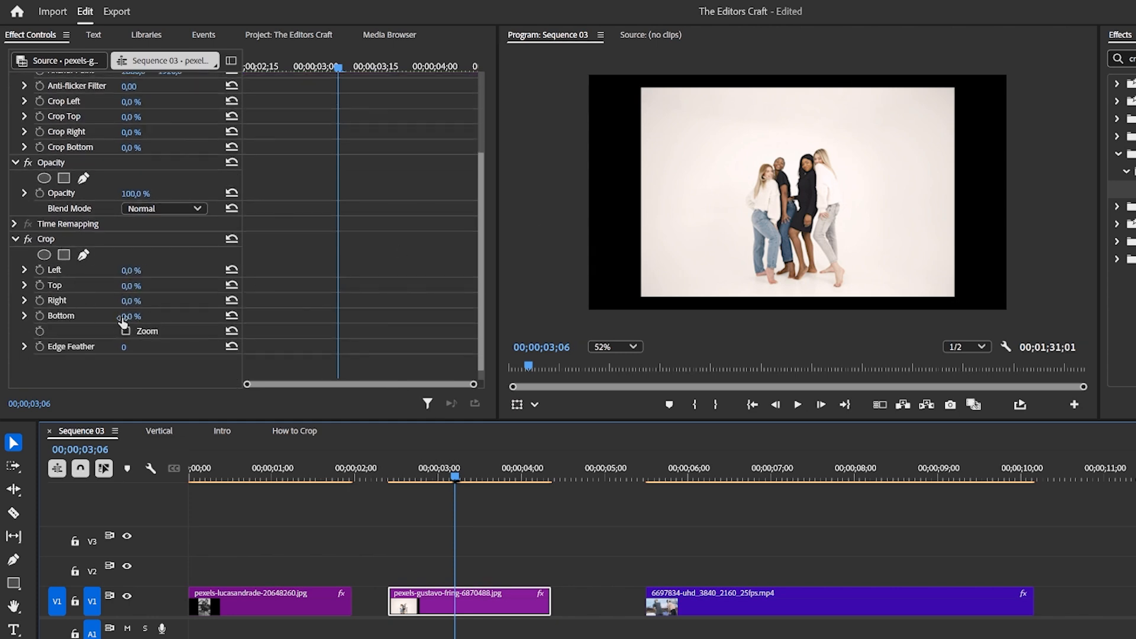
{"action": "mouse_move", "coordinate": [124, 319]}
{"action": "left_mouse_down"}
{"action": "mouse_move", "coordinate": [133, 318]}
{"action": "mouse_move", "coordinate": [124, 318]}
{"action": "left_mouse_up"}
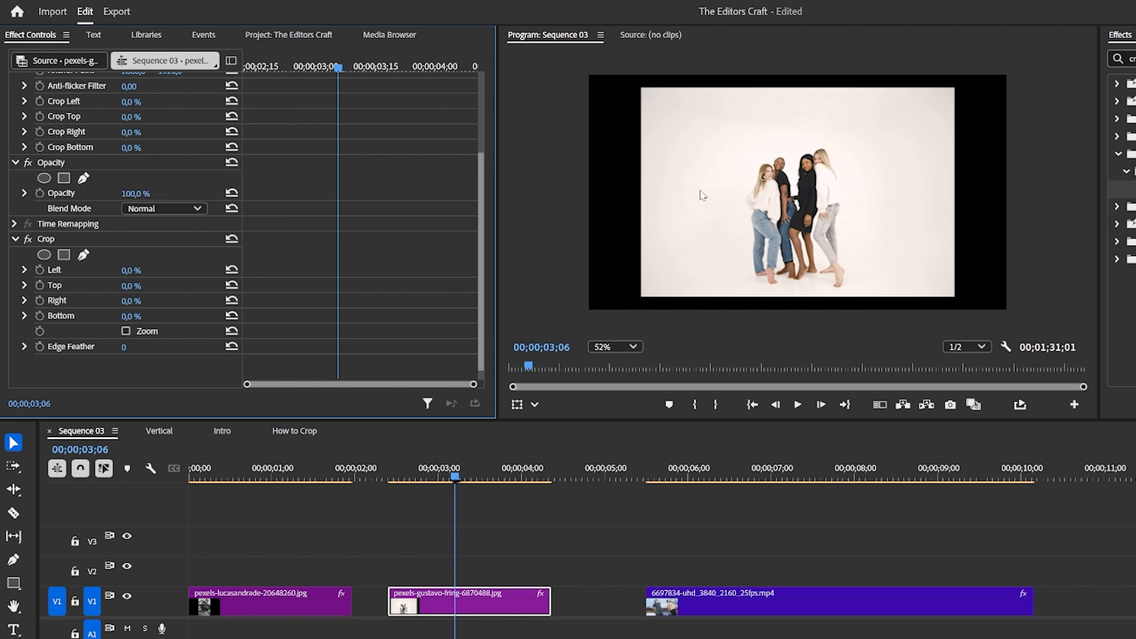
{"action": "left_click_drag", "start_coordinate": [128, 270], "coordinate": [150, 300]}
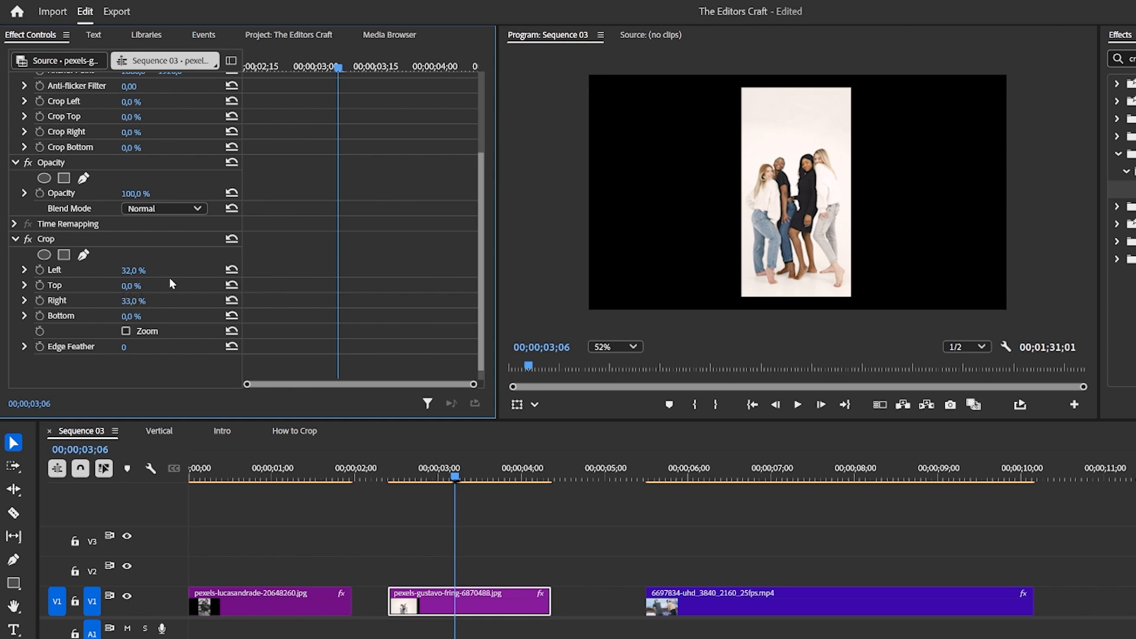
{"action": "mouse_move", "coordinate": [129, 286]}
{"action": "left_mouse_down"}
{"action": "mouse_move", "coordinate": [177, 286]}
{"action": "mouse_move", "coordinate": [145, 286]}
{"action": "left_mouse_up"}
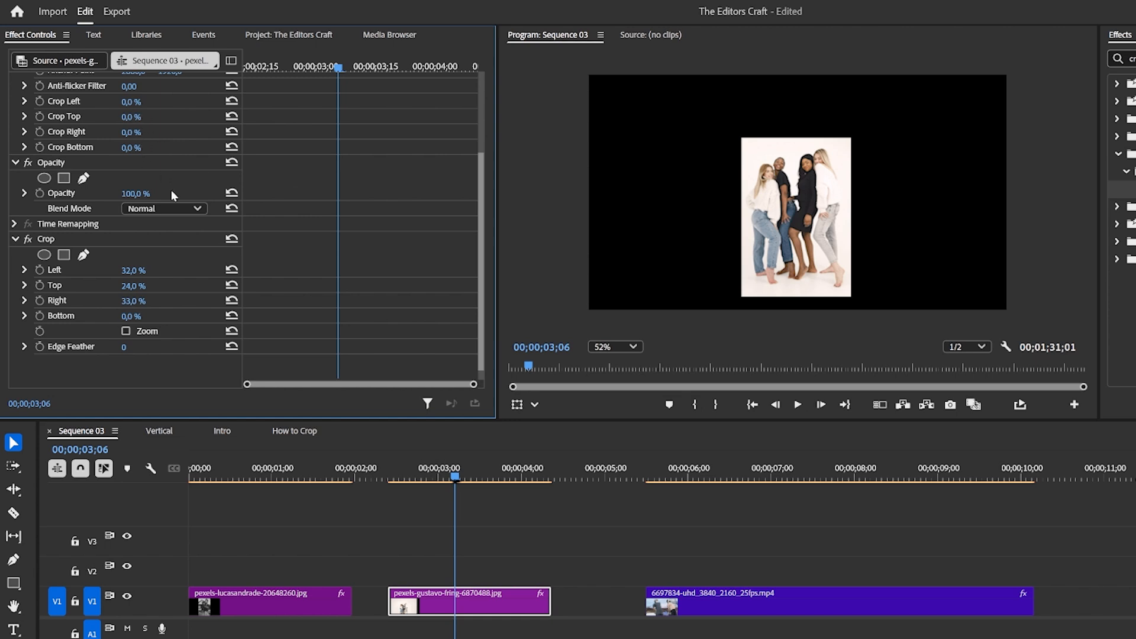
Enlarge the second clip's scale slightly and set its Top crop to 26%.
{"action": "scroll", "coordinate": [172, 190], "scroll_direction": "up", "scroll_amount": 4}
{"action": "mouse_move", "coordinate": [131, 129]}
{"action": "left_mouse_down"}
{"action": "mouse_move", "coordinate": [121, 127]}
{"action": "mouse_move", "coordinate": [166, 125]}
{"action": "mouse_move", "coordinate": [158, 111]}
{"action": "mouse_move", "coordinate": [104, 110]}
{"action": "mouse_move", "coordinate": [126, 126]}
{"action": "left_mouse_up"}
{"action": "scroll", "coordinate": [127, 321], "scroll_direction": "down", "scroll_amount": 3}
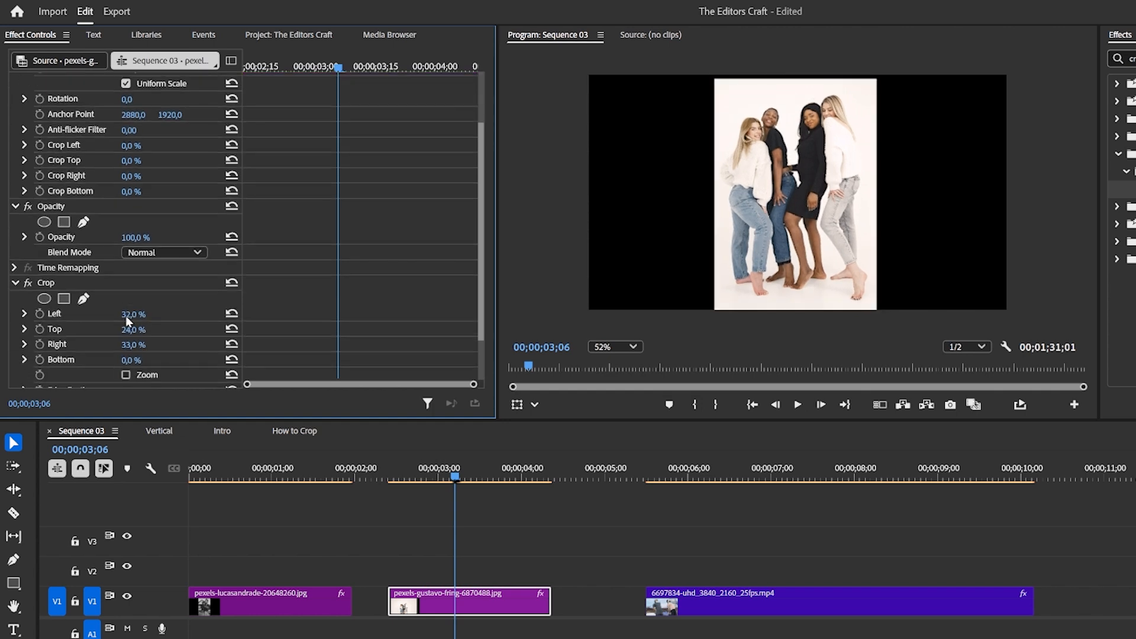
{"action": "left_click_drag", "start_coordinate": [132, 327], "coordinate": [142, 330]}
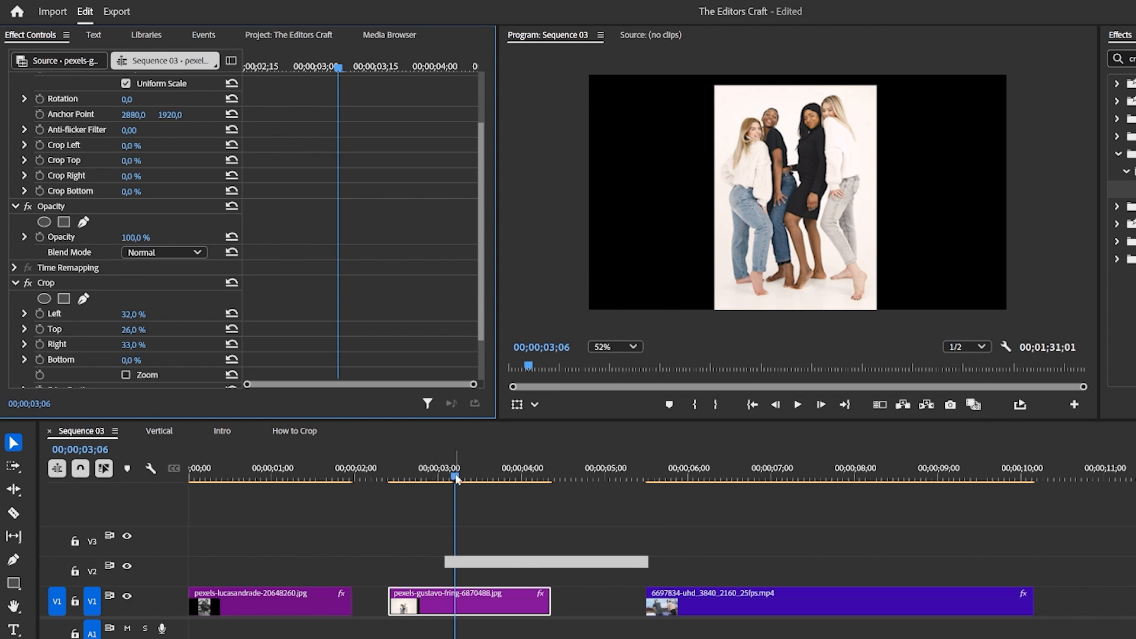
Select the third video clip and set its Left crop to 57%.
{"action": "left_click", "coordinate": [640, 476]}
{"action": "left_click", "coordinate": [721, 478]}
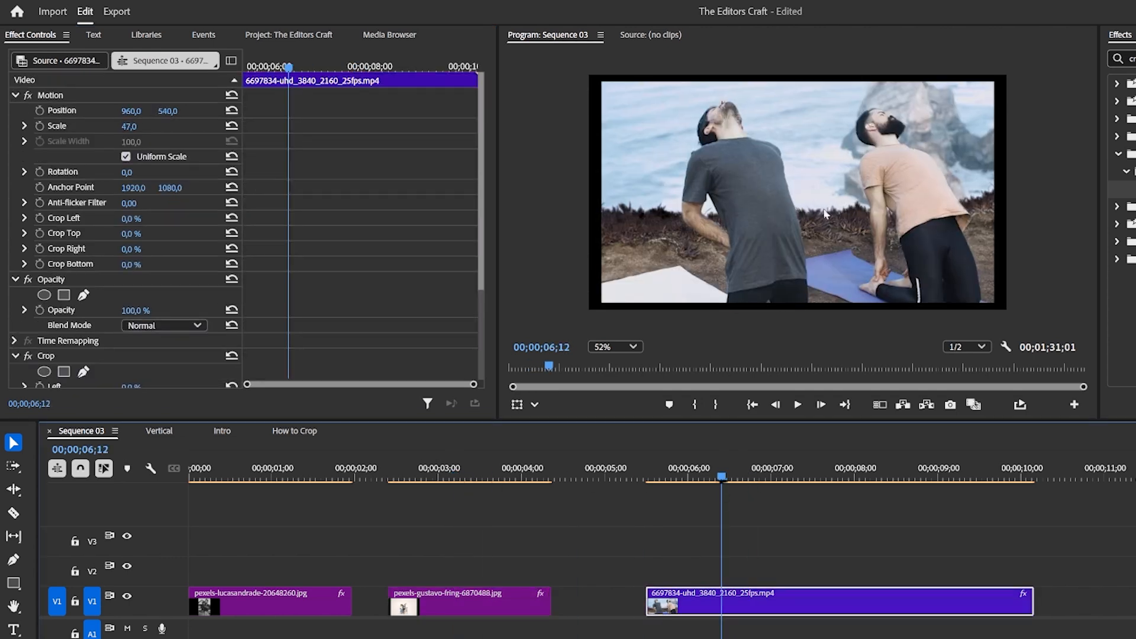
{"action": "left_click_drag", "start_coordinate": [720, 472], "coordinate": [712, 502]}
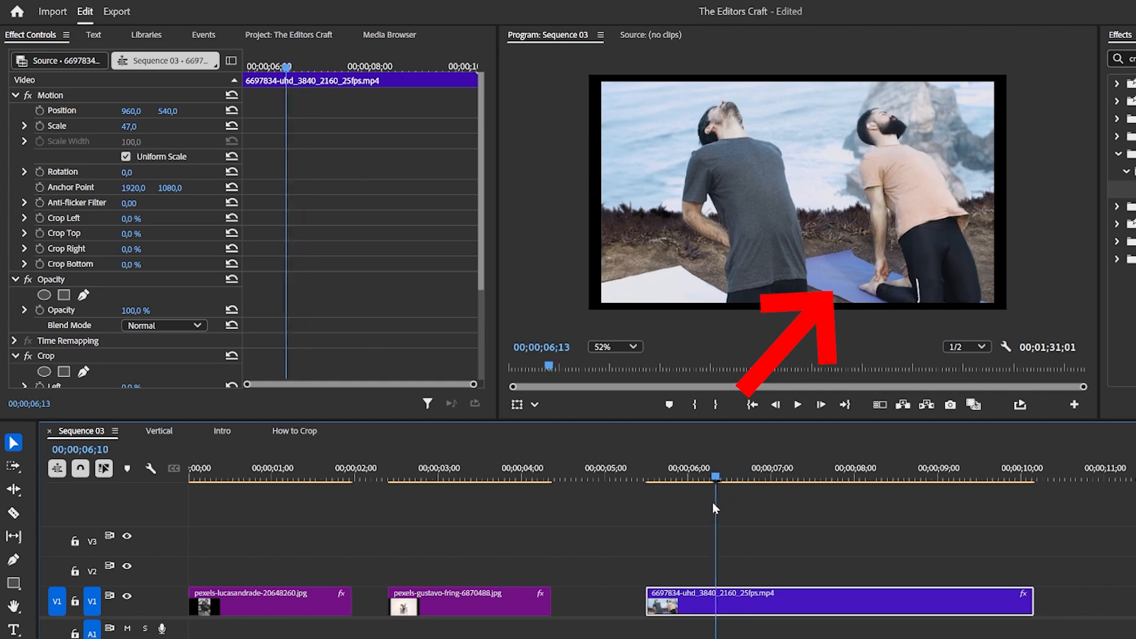
{"action": "scroll", "coordinate": [116, 265], "scroll_direction": "down", "scroll_amount": 2}
{"action": "scroll", "coordinate": [98, 248], "scroll_direction": "down", "scroll_amount": 3}
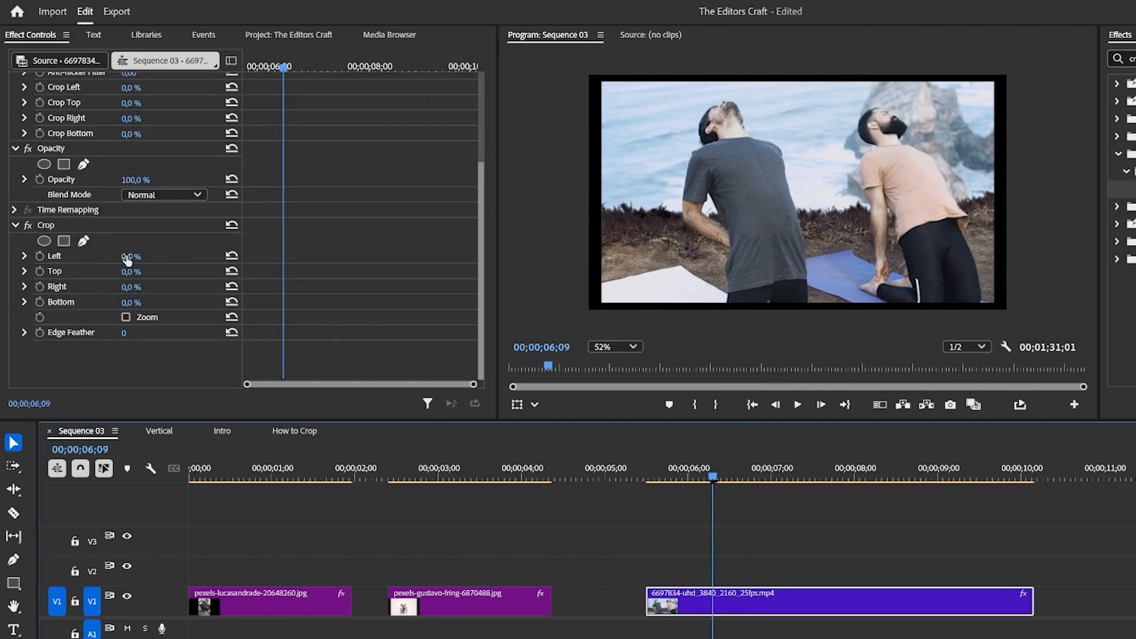
{"action": "left_click_drag", "start_coordinate": [127, 256], "coordinate": [229, 256]}
Set the third clip's horizontal position to 468 to center it in the frame.
{"action": "scroll", "coordinate": [180, 233], "scroll_direction": "up", "scroll_amount": 5}
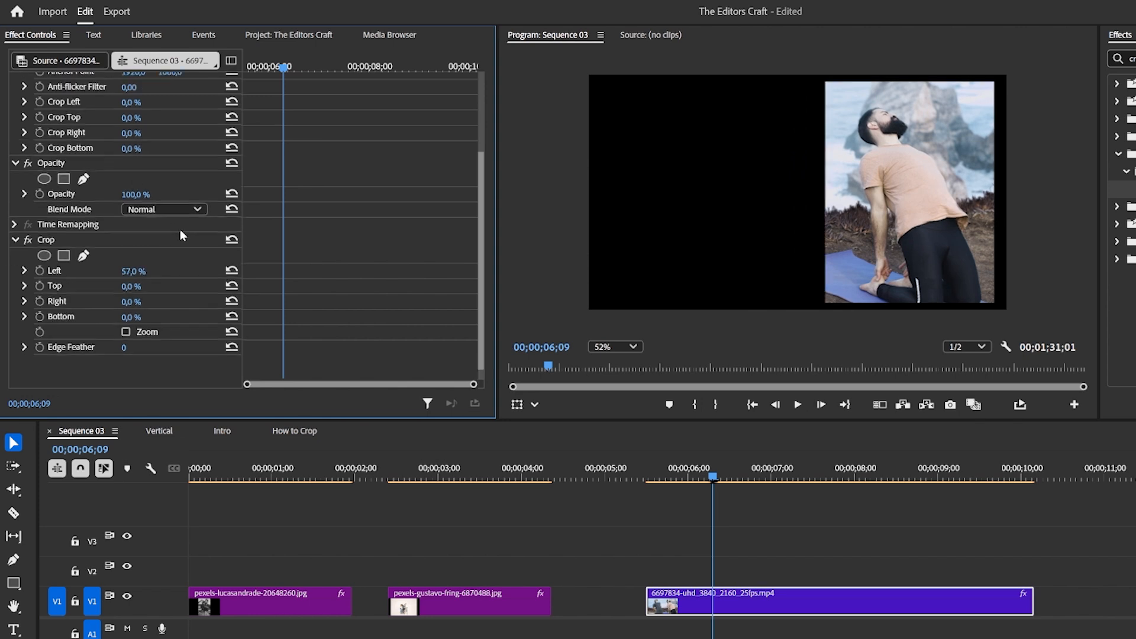
{"action": "left_click_drag", "start_coordinate": [132, 110], "coordinate": [5, 111]}
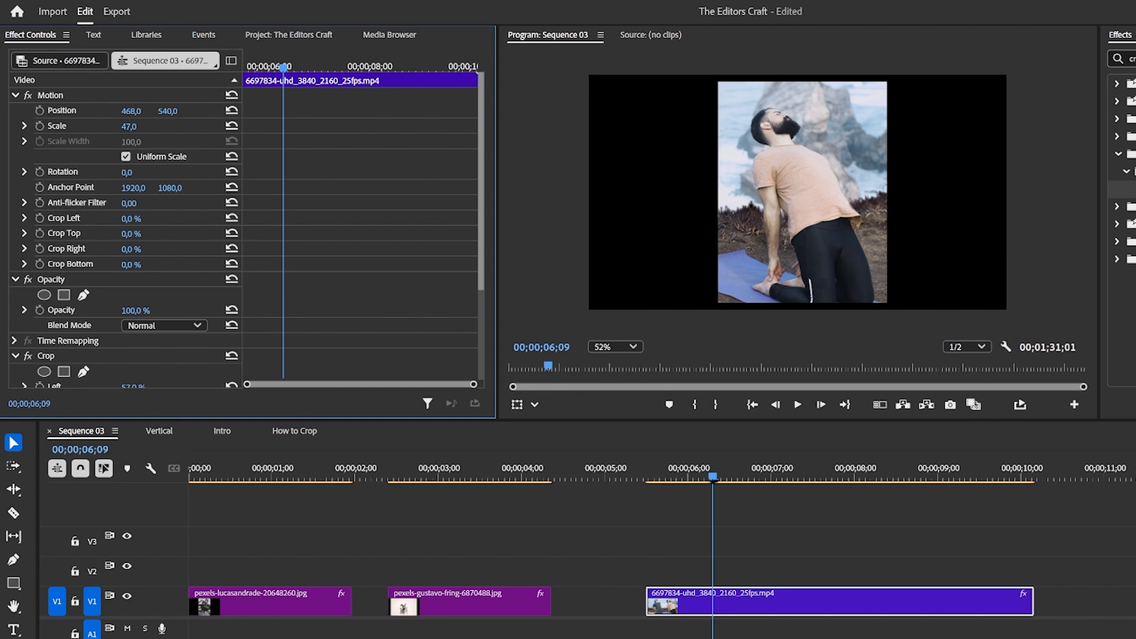
Play back Sequence 03 and scrub through the Vertical sequence.
{"action": "left_click_drag", "start_coordinate": [715, 479], "coordinate": [658, 477]}
{"action": "key", "text": "space"}
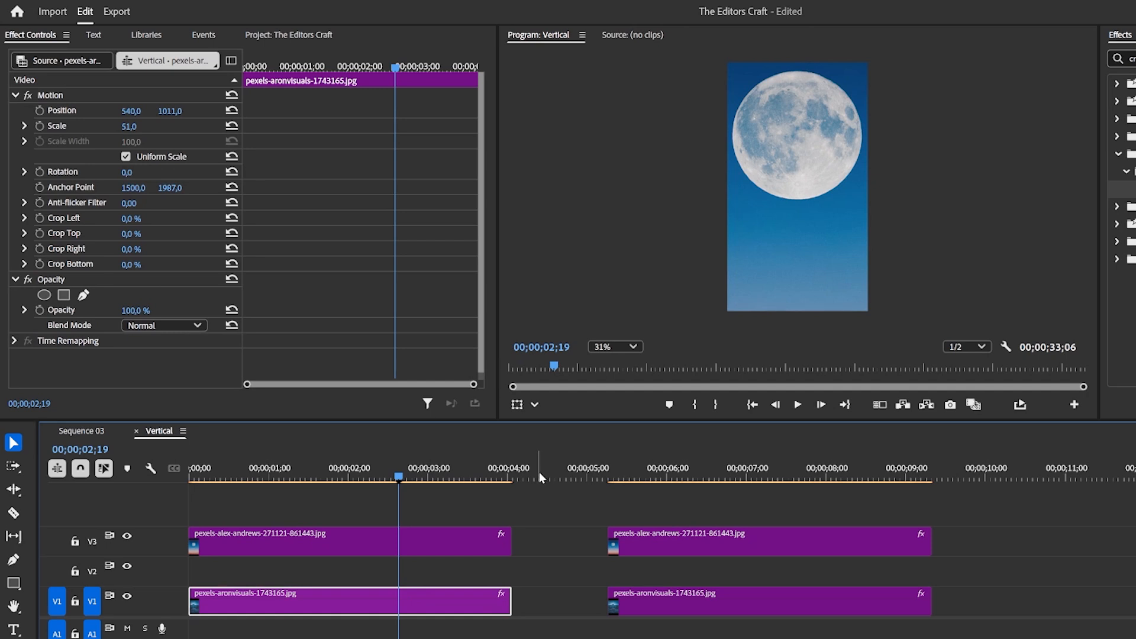
{"action": "left_click", "coordinate": [713, 472]}
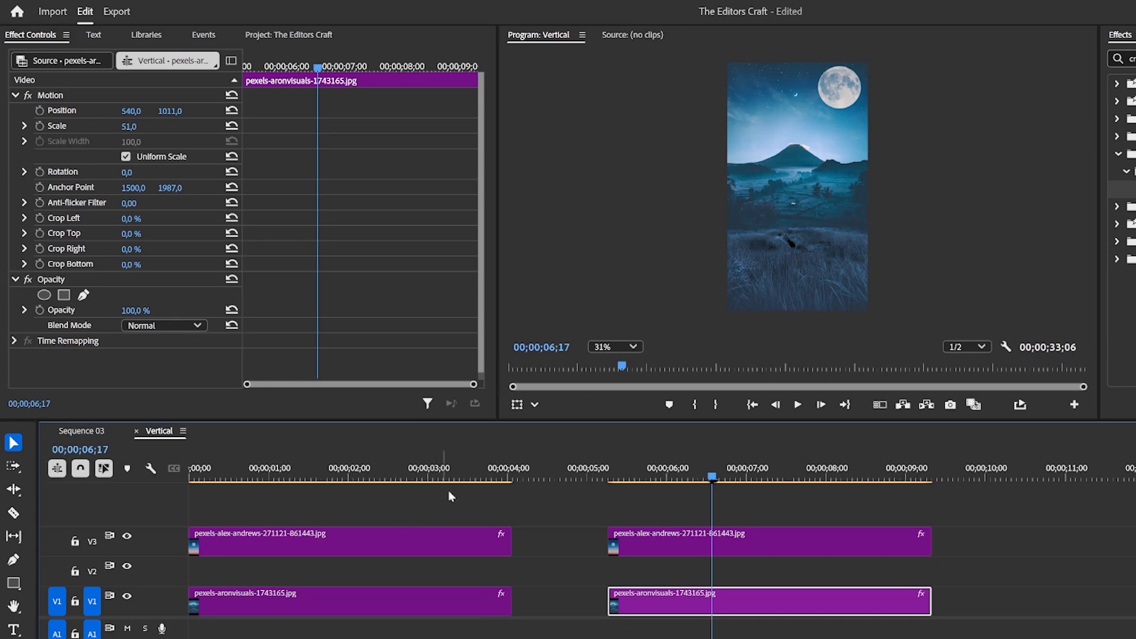
{"action": "left_click", "coordinate": [282, 476]}
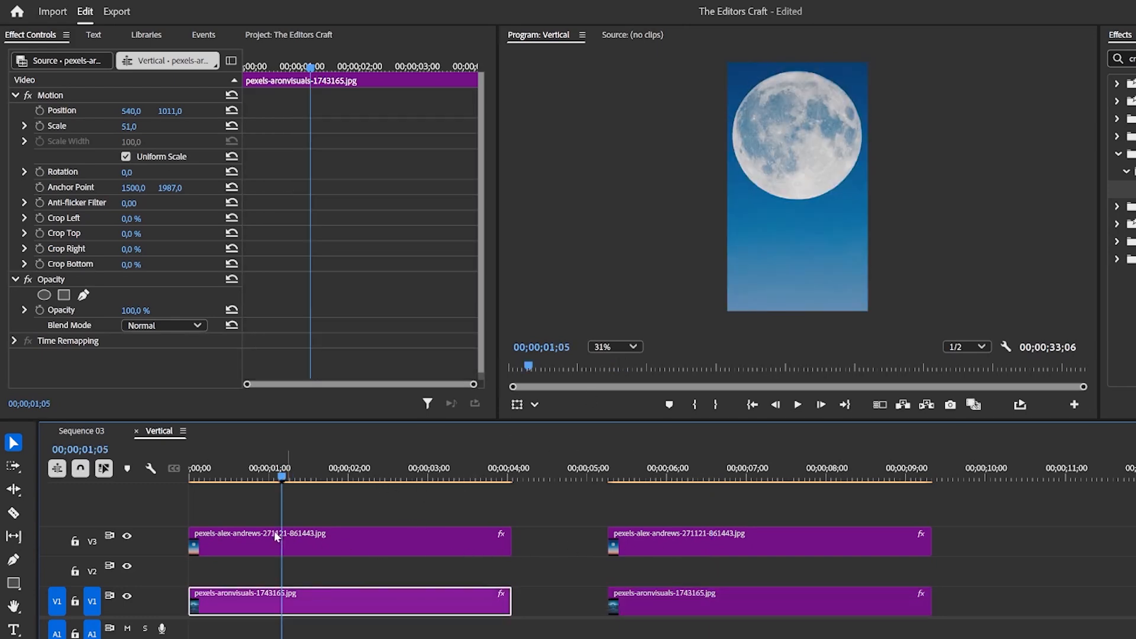
Select the upper moon clip and toggle track V3's visibility off and back on.
{"action": "left_click", "coordinate": [274, 531]}
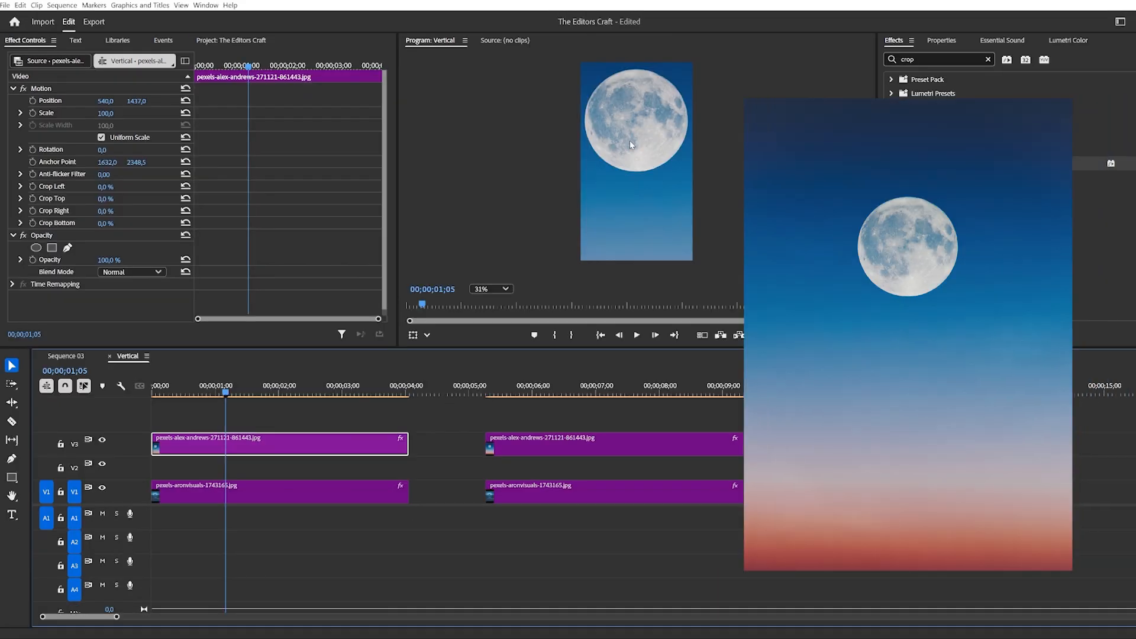
{"action": "left_click", "coordinate": [102, 439]}
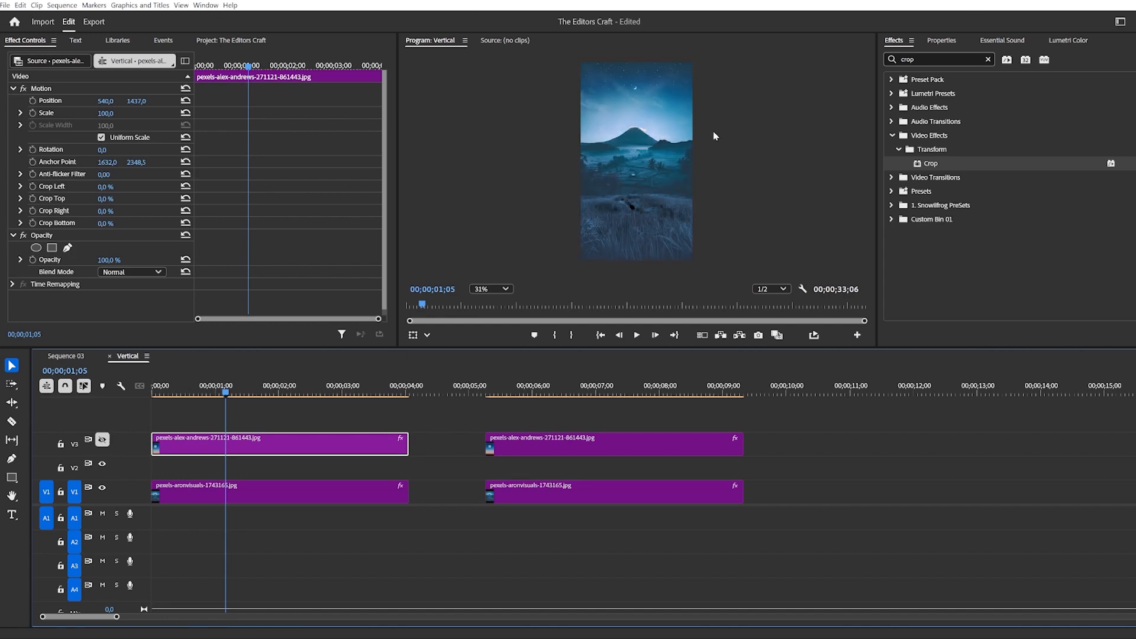
{"action": "left_click", "coordinate": [102, 440]}
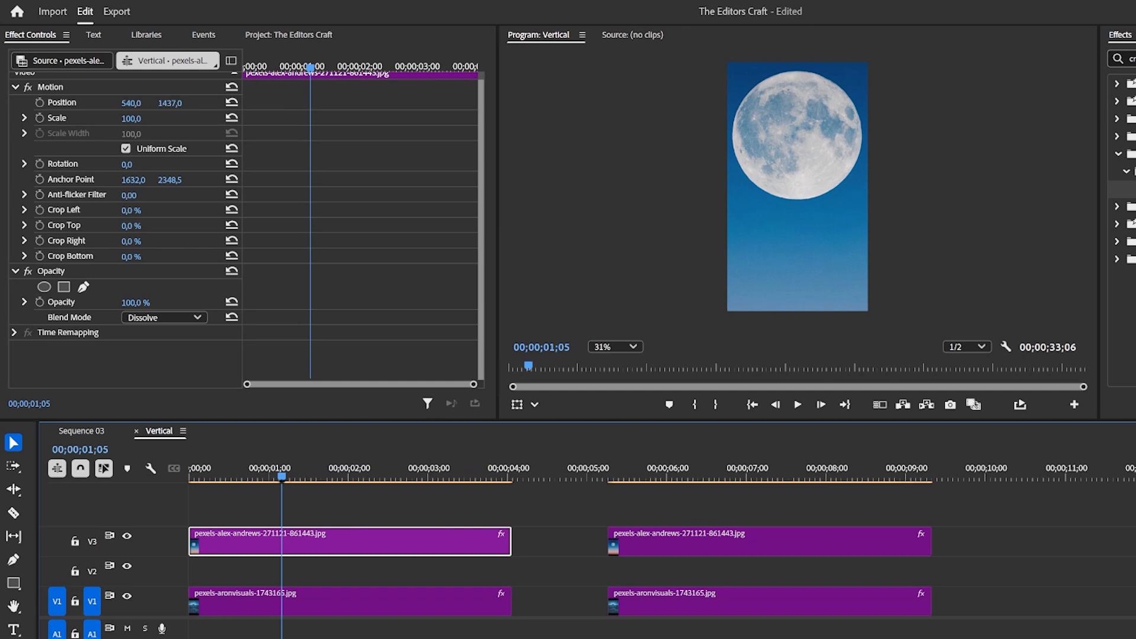
Apply the Crop effect to the upper moon clip in the Vertical sequence.
{"action": "left_click_drag", "start_coordinate": [1131, 189], "coordinate": [285, 538]}
{"action": "scroll", "coordinate": [156, 316], "scroll_direction": "down", "scroll_amount": 5}
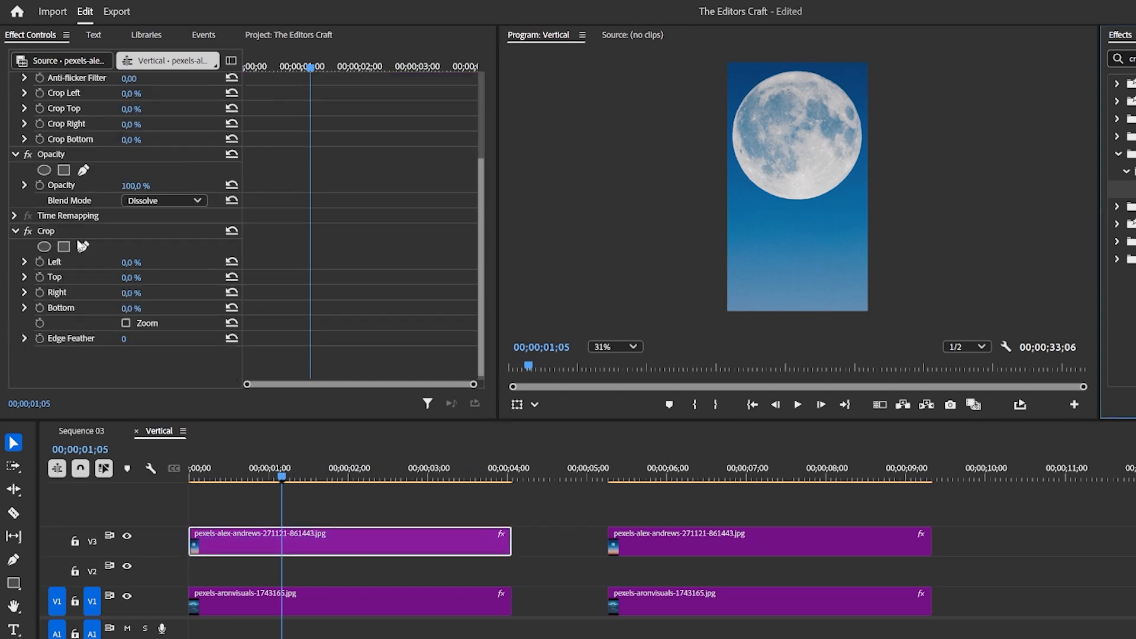
Add an ellipse mask to the moon clip's Crop effect and reshape it over the moon.
{"action": "left_click", "coordinate": [44, 247]}
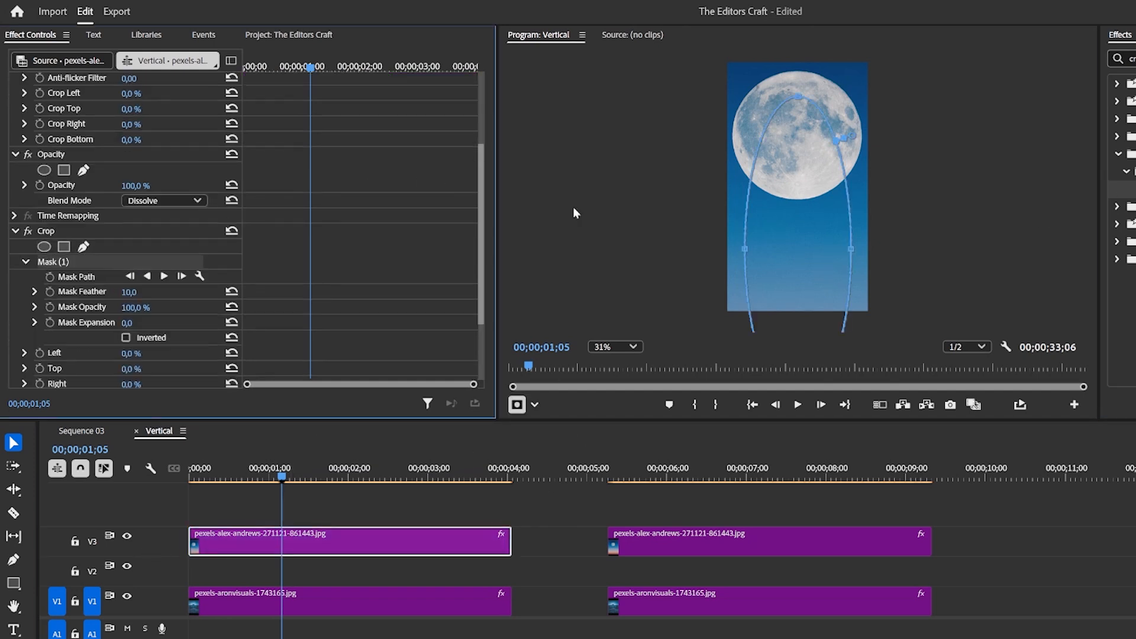
{"action": "scroll", "coordinate": [805, 170], "scroll_direction": "down", "scroll_amount": 1}
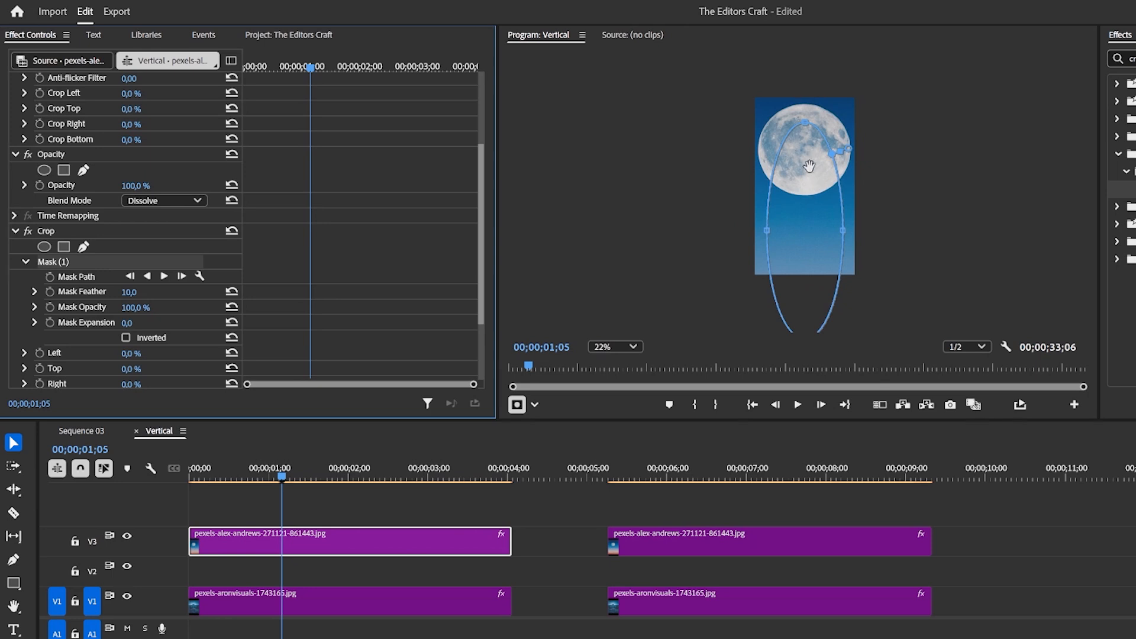
{"action": "left_click_drag", "start_coordinate": [804, 124], "coordinate": [804, 173]}
{"action": "left_click_drag", "start_coordinate": [804, 226], "coordinate": [803, 159]}
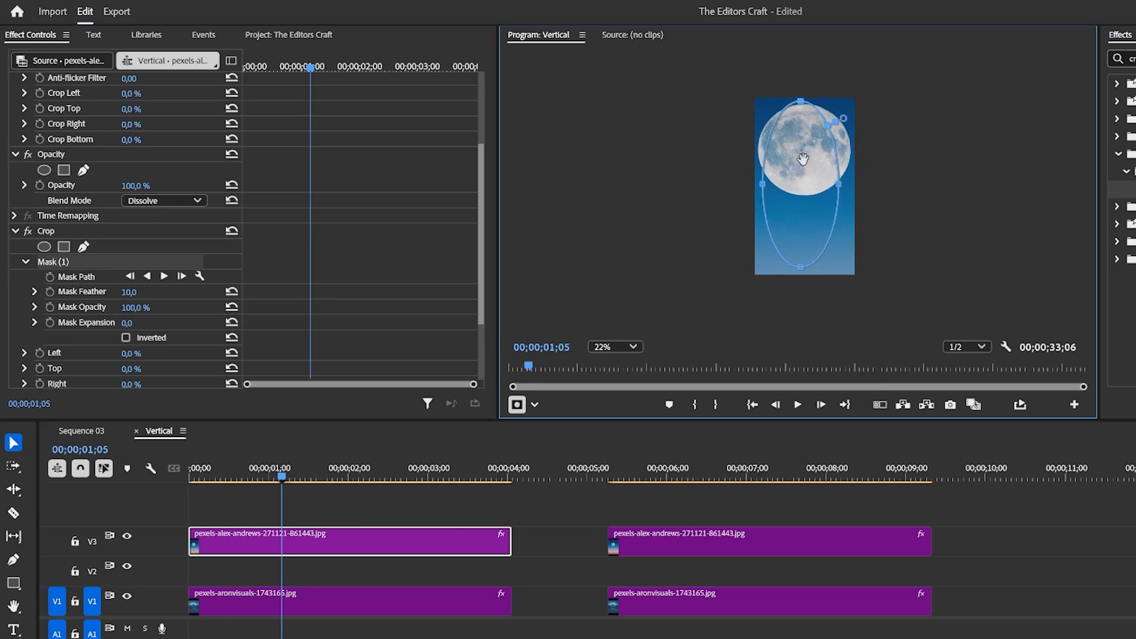
{"action": "left_click_drag", "start_coordinate": [801, 101], "coordinate": [802, 197]}
Refine the ellipse mask's points so it fits the moon's outline.
{"action": "scroll", "coordinate": [819, 164], "scroll_direction": "up", "scroll_amount": 4}
{"action": "left_click_drag", "start_coordinate": [789, 291], "coordinate": [789, 80]}
{"action": "scroll", "coordinate": [820, 159], "scroll_direction": "down", "scroll_amount": 1}
{"action": "scroll", "coordinate": [819, 158], "scroll_direction": "down", "scroll_amount": 1}
{"action": "left_click_drag", "start_coordinate": [802, 123], "coordinate": [809, 124]}
{"action": "left_click_drag", "start_coordinate": [803, 176], "coordinate": [803, 212]}
{"action": "left_click_drag", "start_coordinate": [737, 136], "coordinate": [726, 134]}
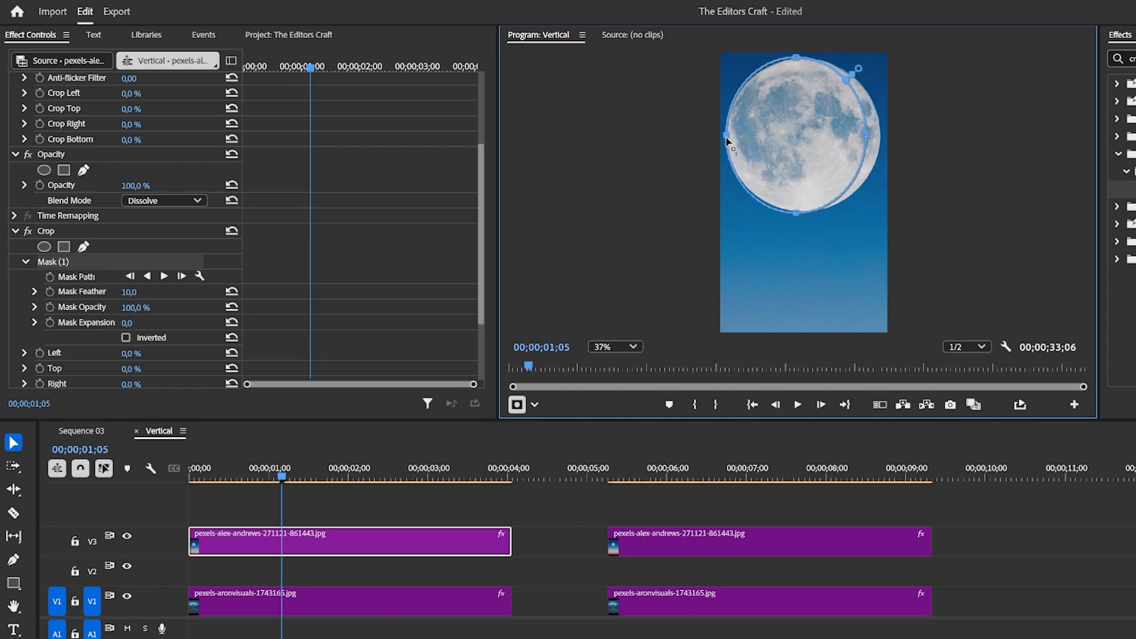
Finalise the moon's ellipse mask, switch it to Inverted, and set the Crop effect's Left value to 100 %.
{"action": "left_click_drag", "start_coordinate": [866, 135], "coordinate": [880, 138]}
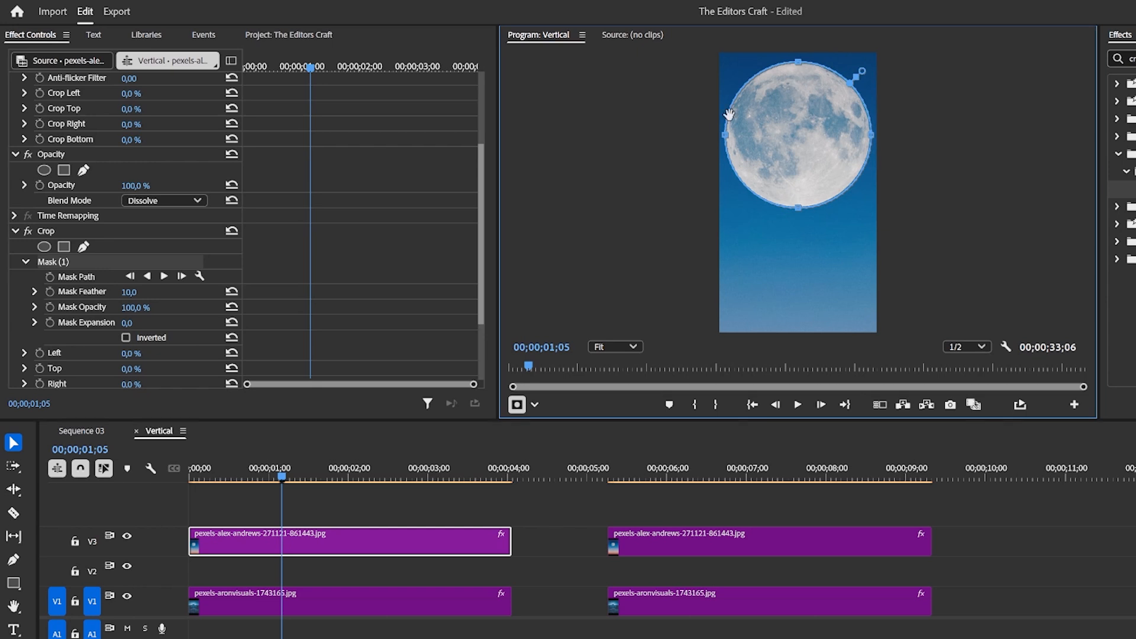
{"action": "left_click", "coordinate": [125, 338]}
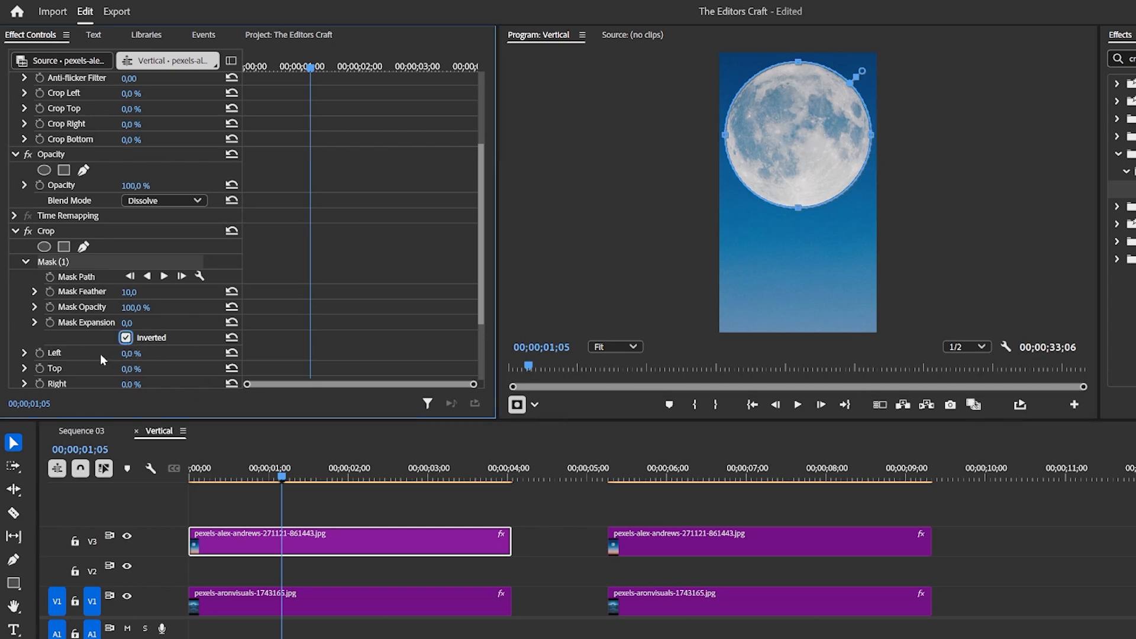
{"action": "scroll", "coordinate": [100, 354], "scroll_direction": "down", "scroll_amount": 2}
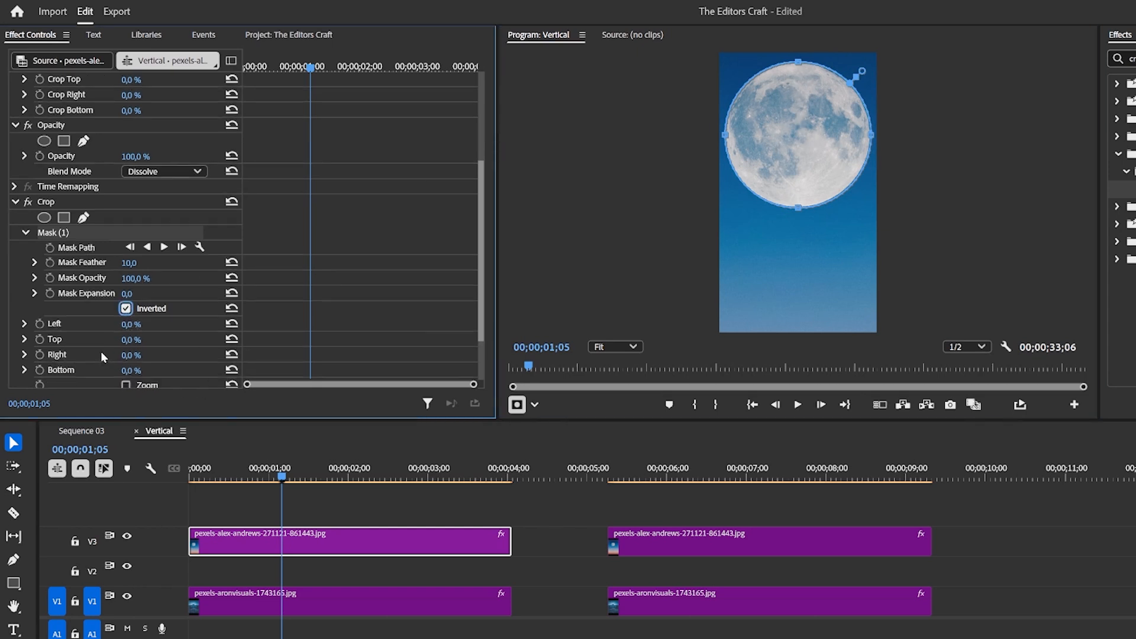
{"action": "left_click", "coordinate": [118, 325]}
{"action": "left_click_drag", "start_coordinate": [136, 325], "coordinate": [200, 324]}
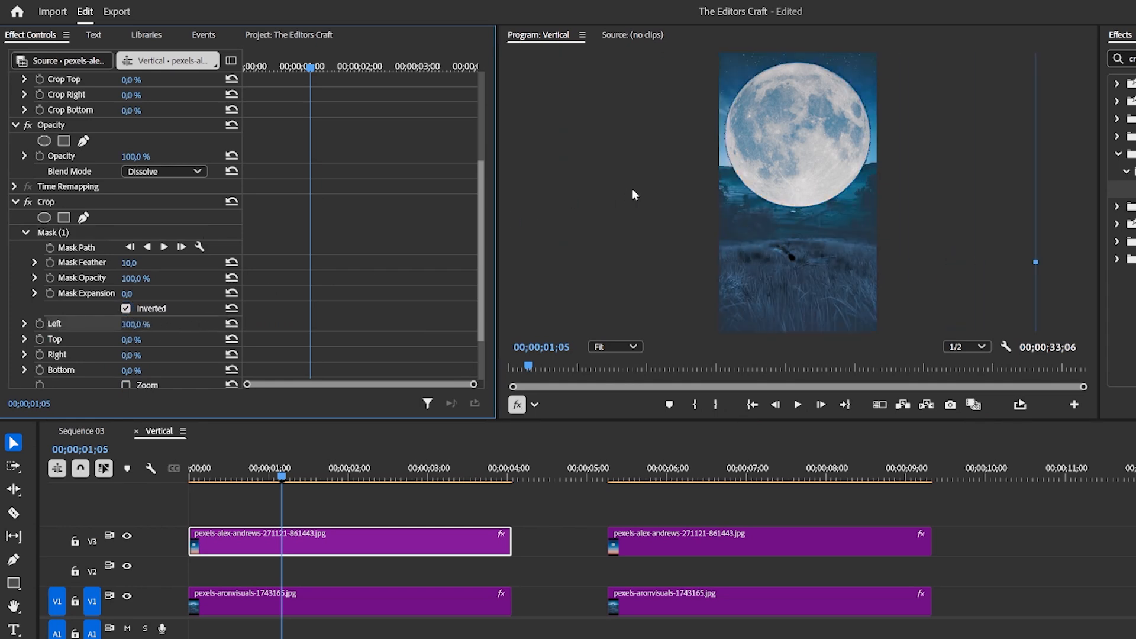
Set the moon mask's Mask Feather to 0.
{"action": "scroll", "coordinate": [843, 154], "scroll_direction": "up", "scroll_amount": 1}
{"action": "left_click", "coordinate": [808, 139]}
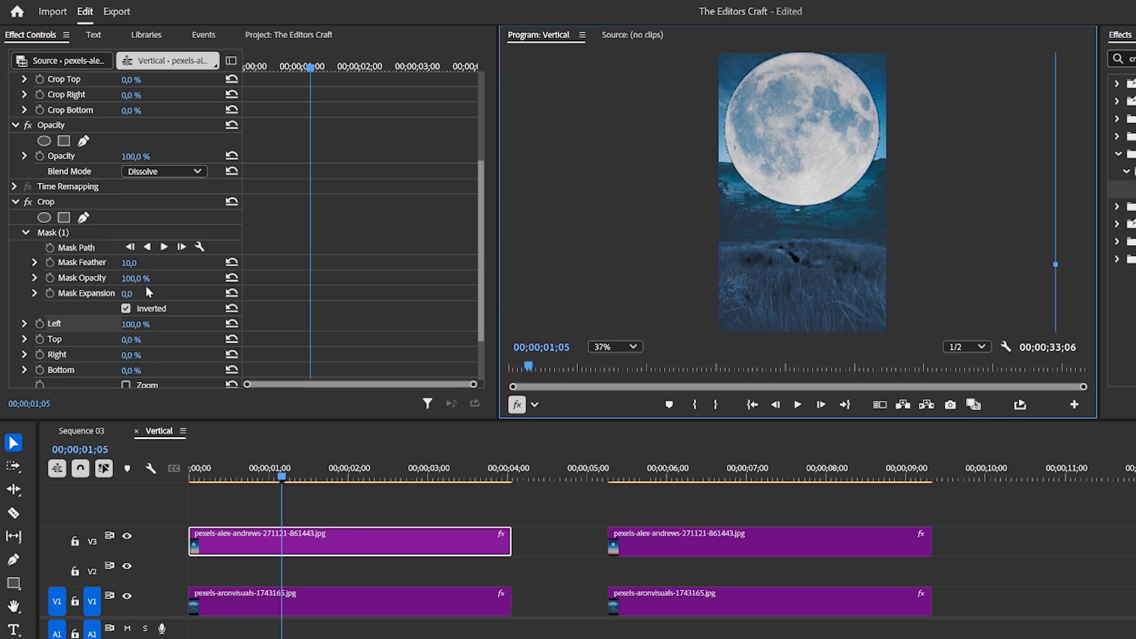
{"action": "left_click_drag", "start_coordinate": [132, 278], "coordinate": [125, 264]}
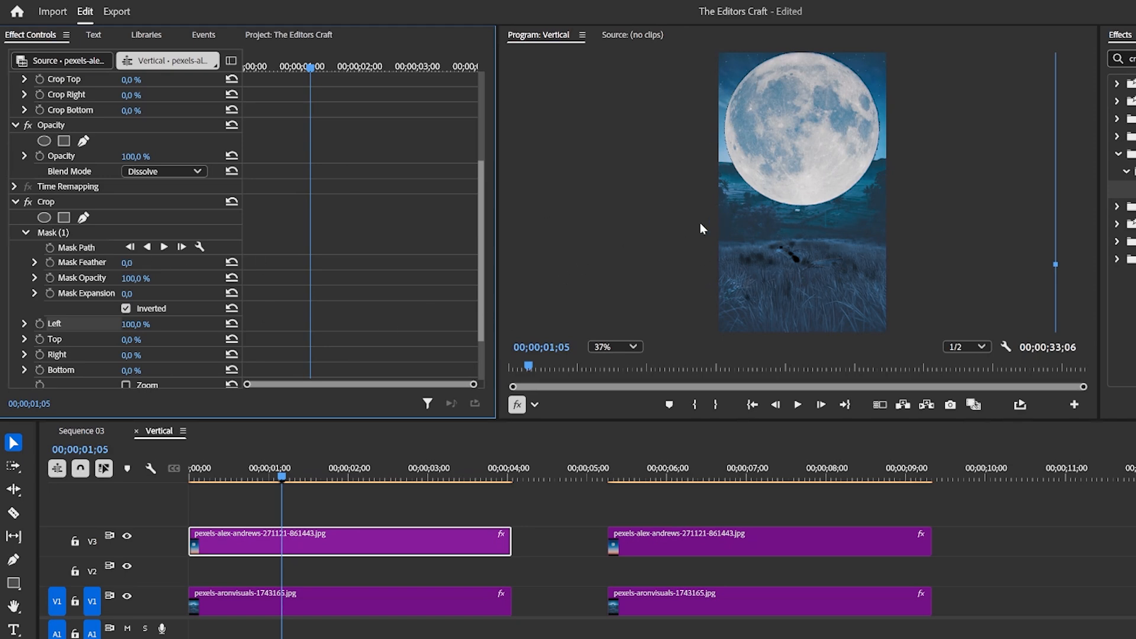
{"action": "scroll", "coordinate": [700, 228], "scroll_direction": "down", "scroll_amount": 1}
{"action": "scroll", "coordinate": [228, 239], "scroll_direction": "up", "scroll_amount": 5}
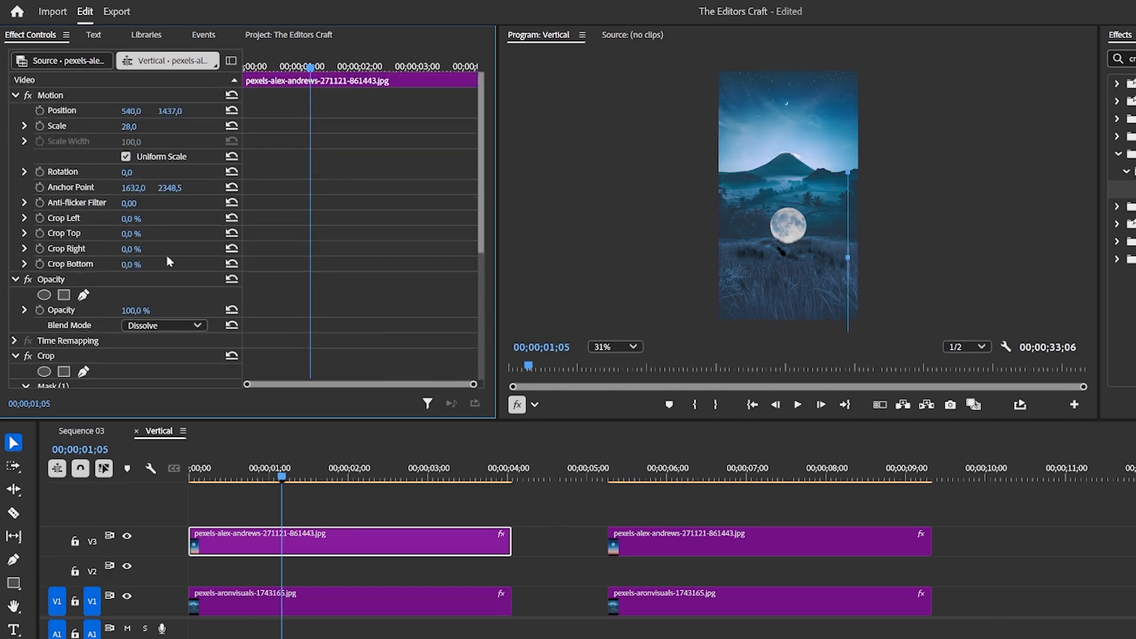
{"action": "scroll", "coordinate": [148, 296], "scroll_direction": "down", "scroll_amount": 2}
{"action": "scroll", "coordinate": [144, 340], "scroll_direction": "down", "scroll_amount": 3}
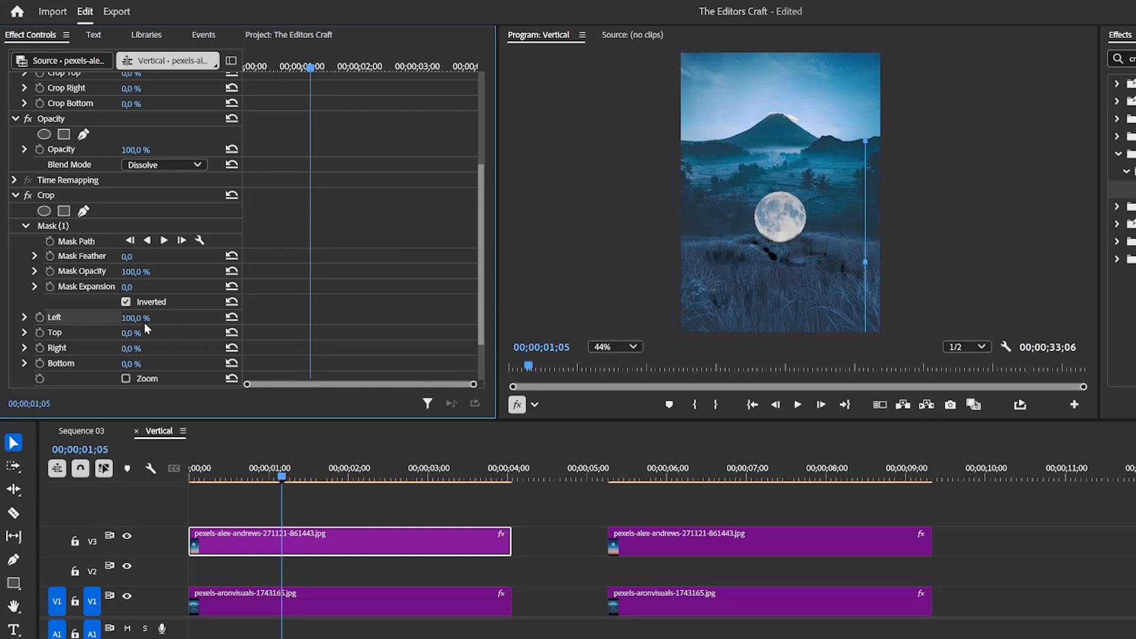
{"action": "left_click_drag", "start_coordinate": [142, 320], "coordinate": [140, 319]}
Set the moon clip's Position to 758, 633 so it sits higher in the sky.
{"action": "scroll", "coordinate": [157, 244], "scroll_direction": "up", "scroll_amount": 5}
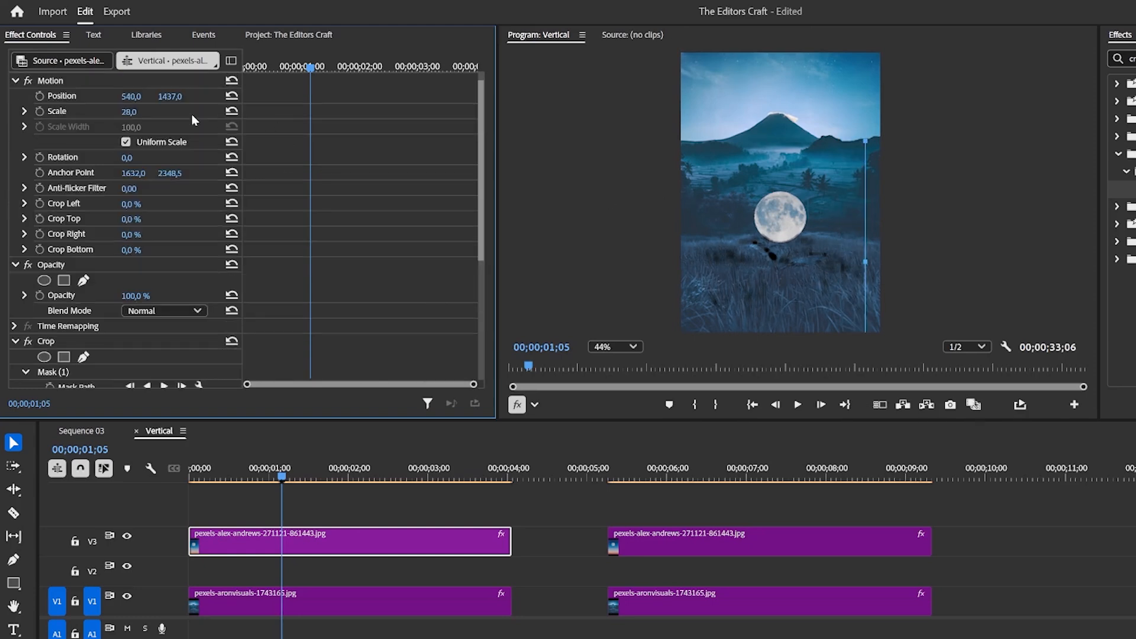
{"action": "left_click_drag", "start_coordinate": [170, 96], "coordinate": [2, 120]}
{"action": "scroll", "coordinate": [783, 200], "scroll_direction": "down", "scroll_amount": 4}
{"action": "scroll", "coordinate": [780, 189], "scroll_direction": "up", "scroll_amount": 1}
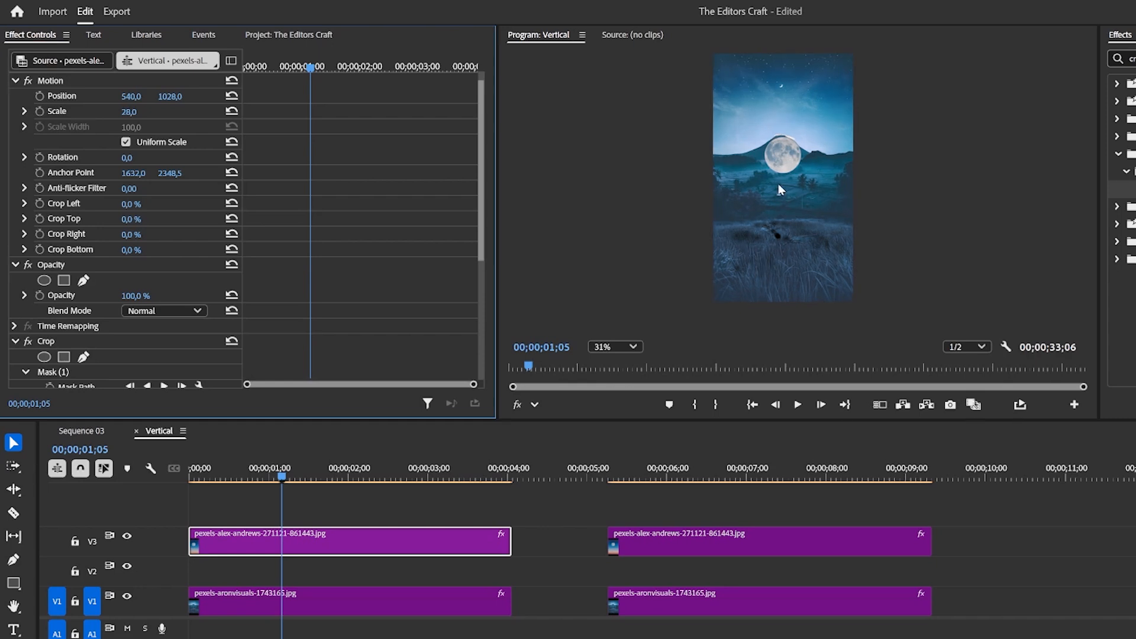
{"action": "left_click_drag", "start_coordinate": [172, 97], "coordinate": [1, 98]}
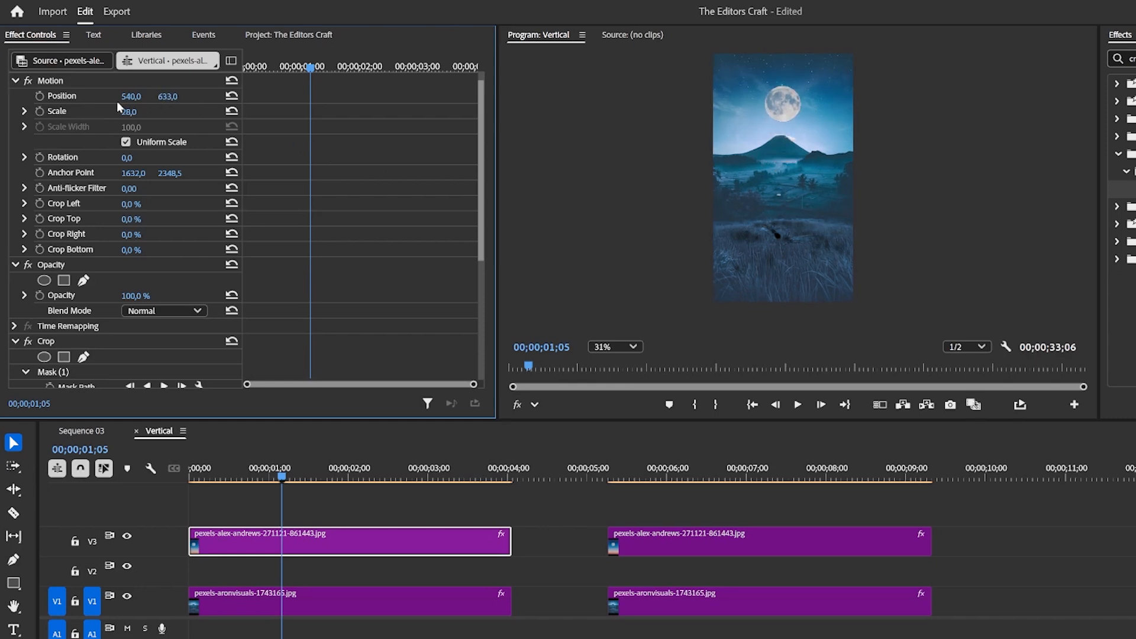
{"action": "left_click_drag", "start_coordinate": [129, 97], "coordinate": [258, 96]}
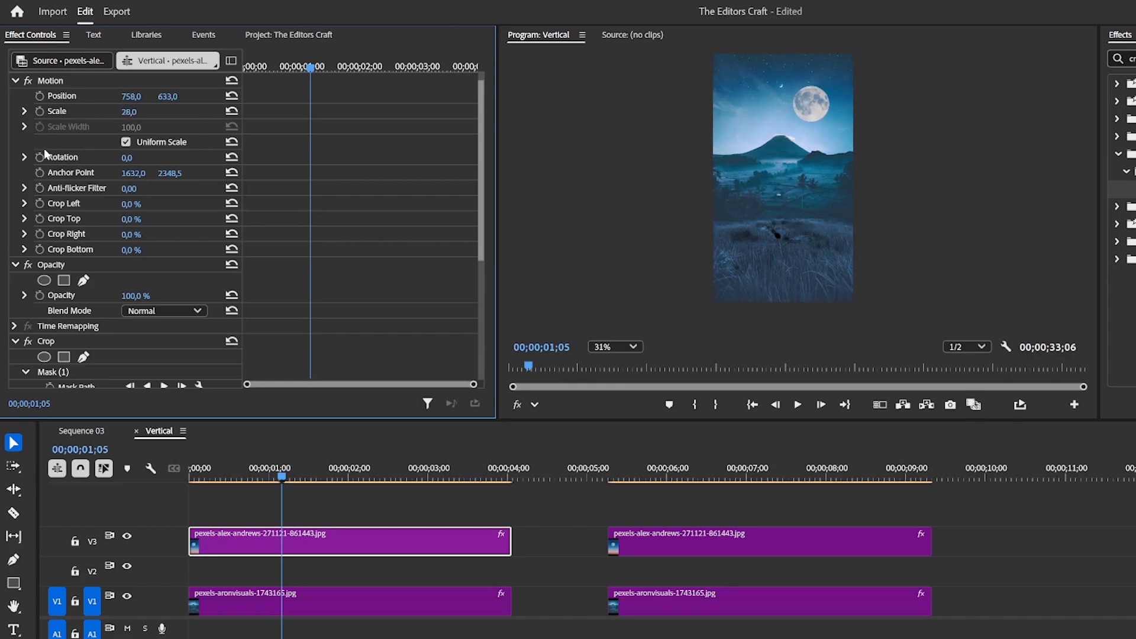
Move the moon clip in the monitor to the upper right corner, to about 910, 402.
{"action": "left_click", "coordinate": [808, 110]}
{"action": "left_click", "coordinate": [810, 111]}
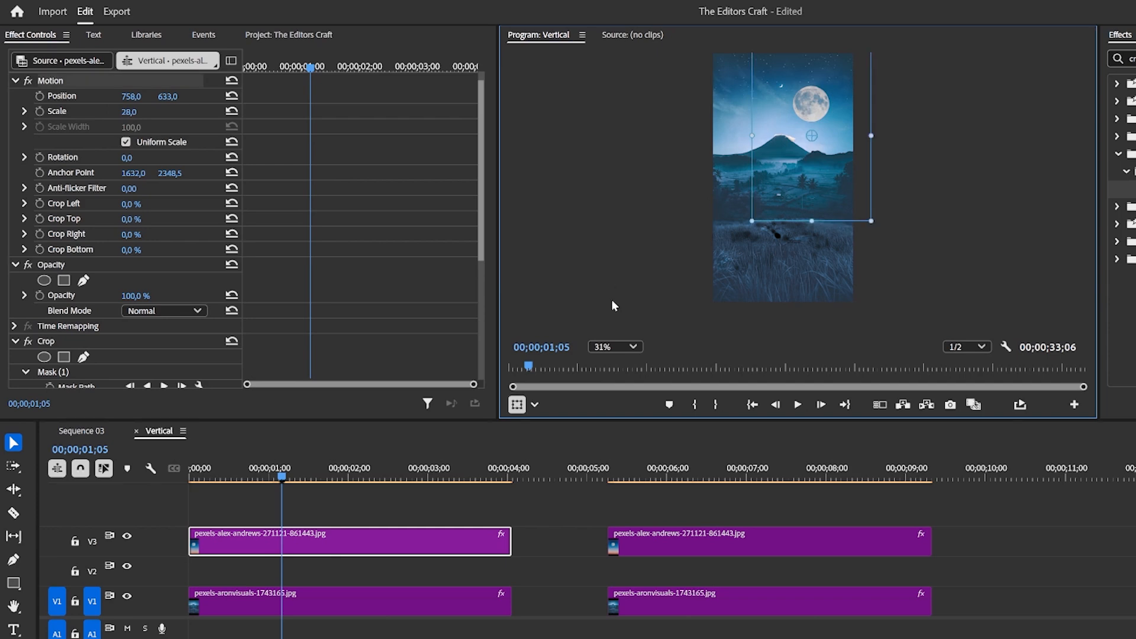
{"action": "left_click_drag", "start_coordinate": [810, 111], "coordinate": [827, 89]}
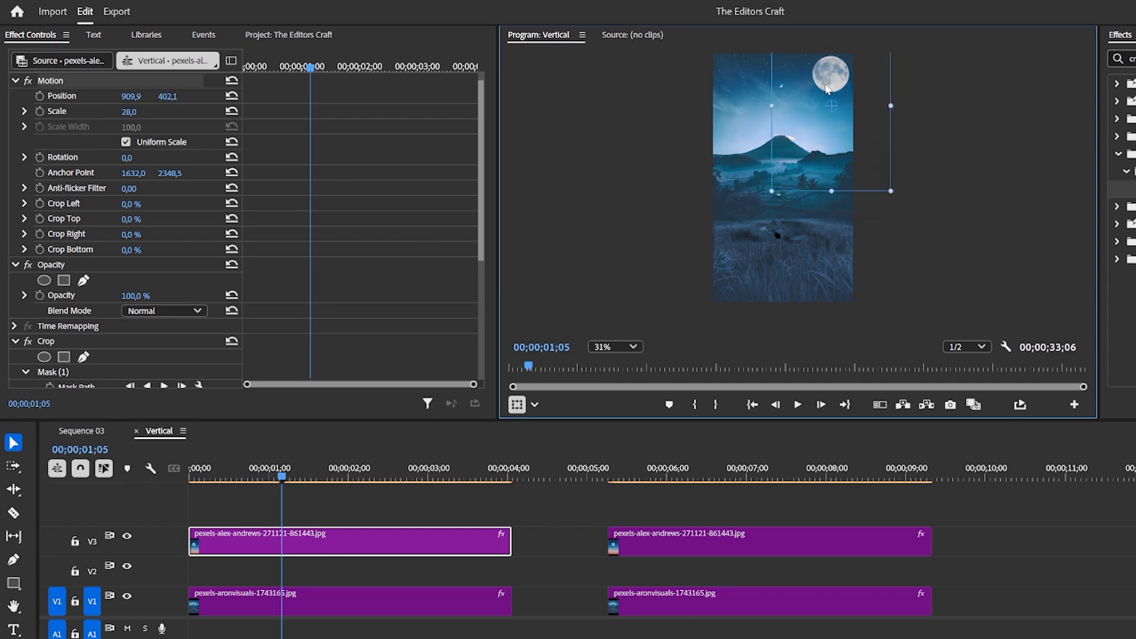
{"action": "left_click", "coordinate": [659, 193]}
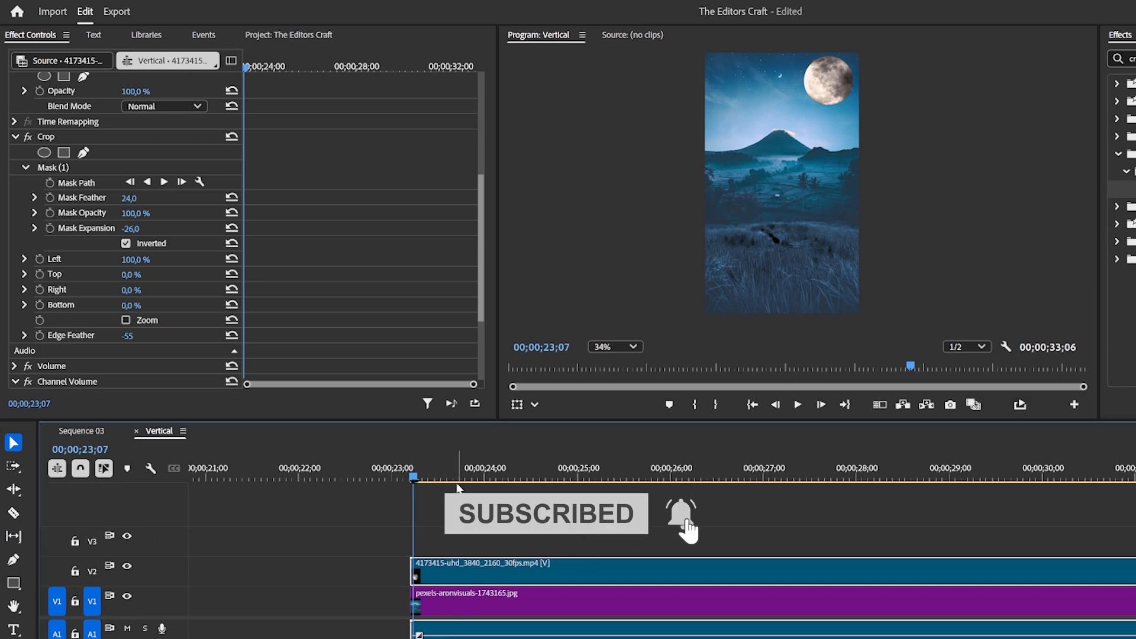
Play the Vertical sequence from about 00;00;23;14 to review the result.
{"action": "left_click_drag", "start_coordinate": [413, 476], "coordinate": [426, 536]}
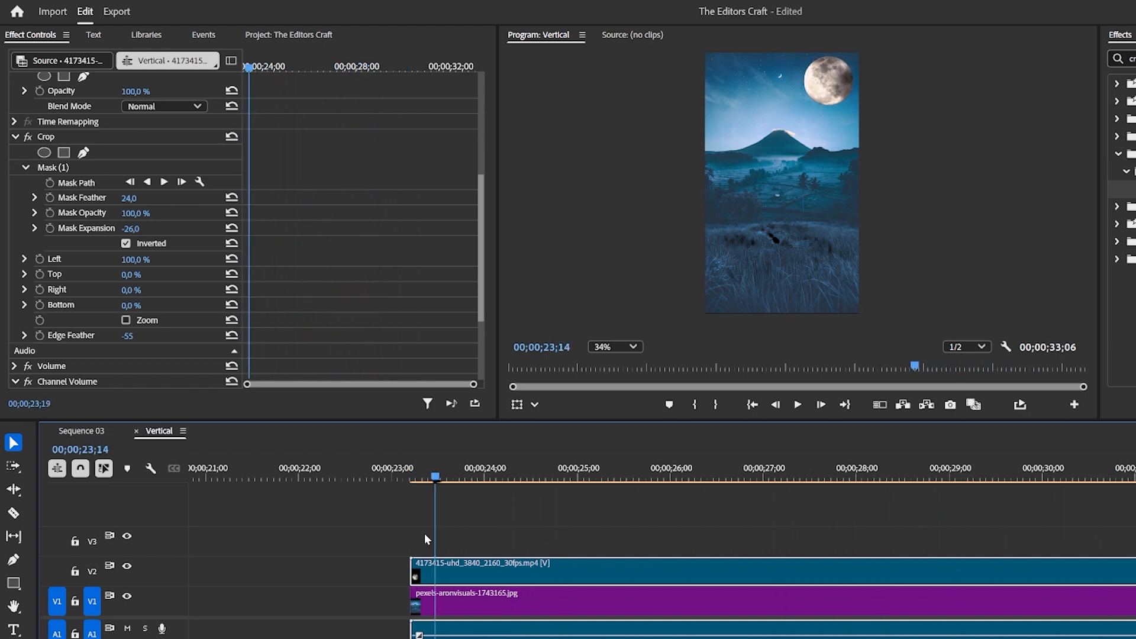
{"action": "key", "text": "space"}
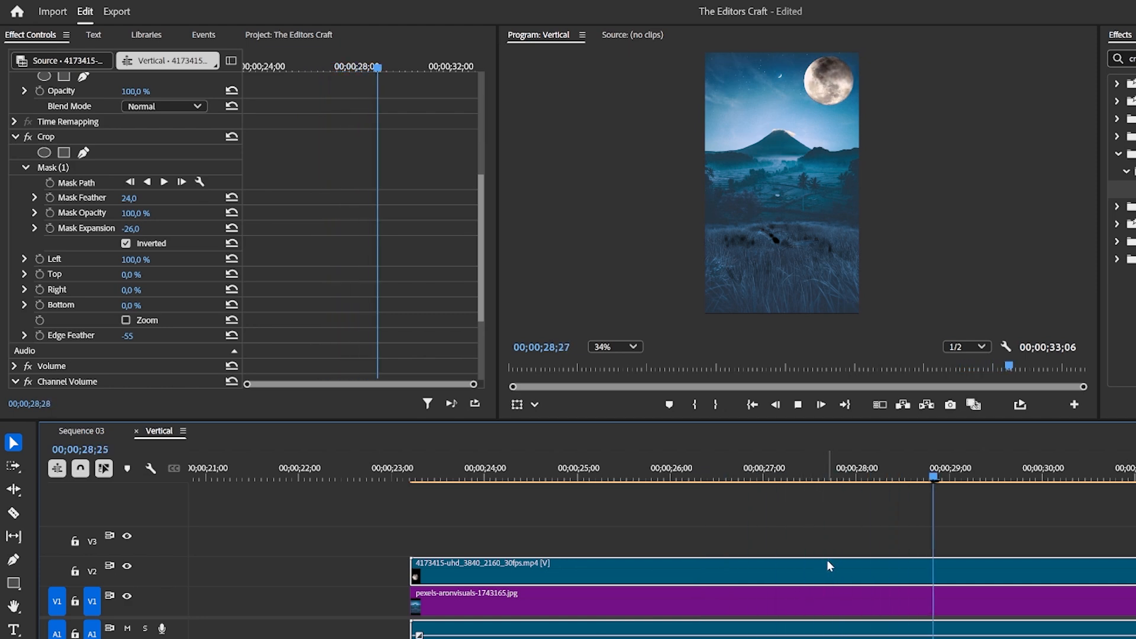
{"action": "key", "text": "space"}
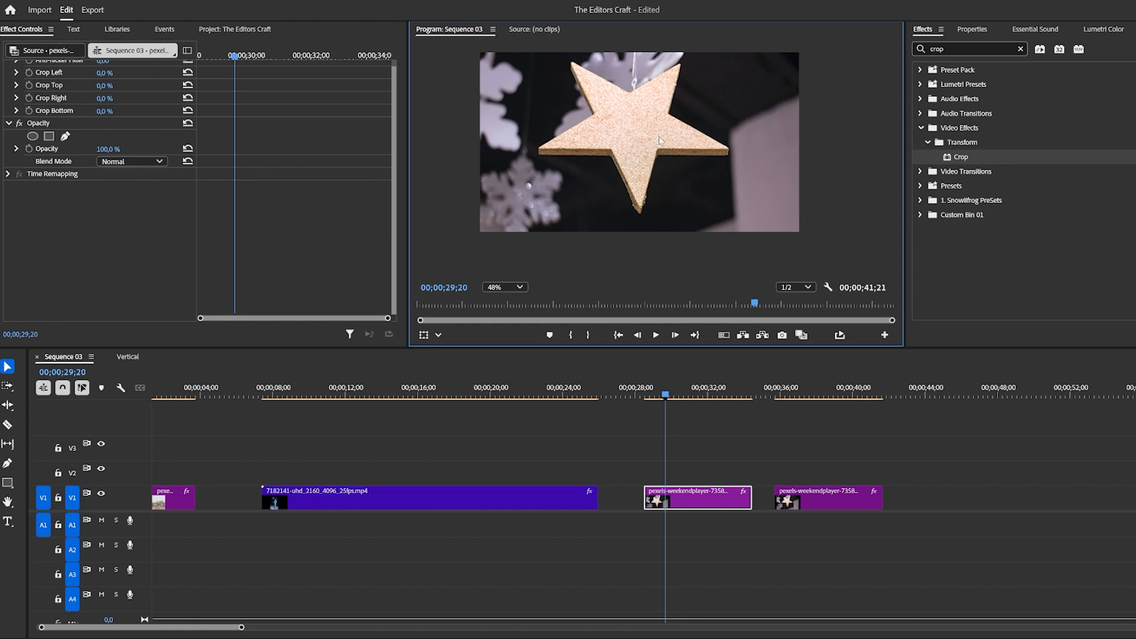
Apply the Crop effect to the star clip in Sequence 03 and pick its pen mask.
{"action": "left_click_drag", "start_coordinate": [947, 159], "coordinate": [701, 496]}
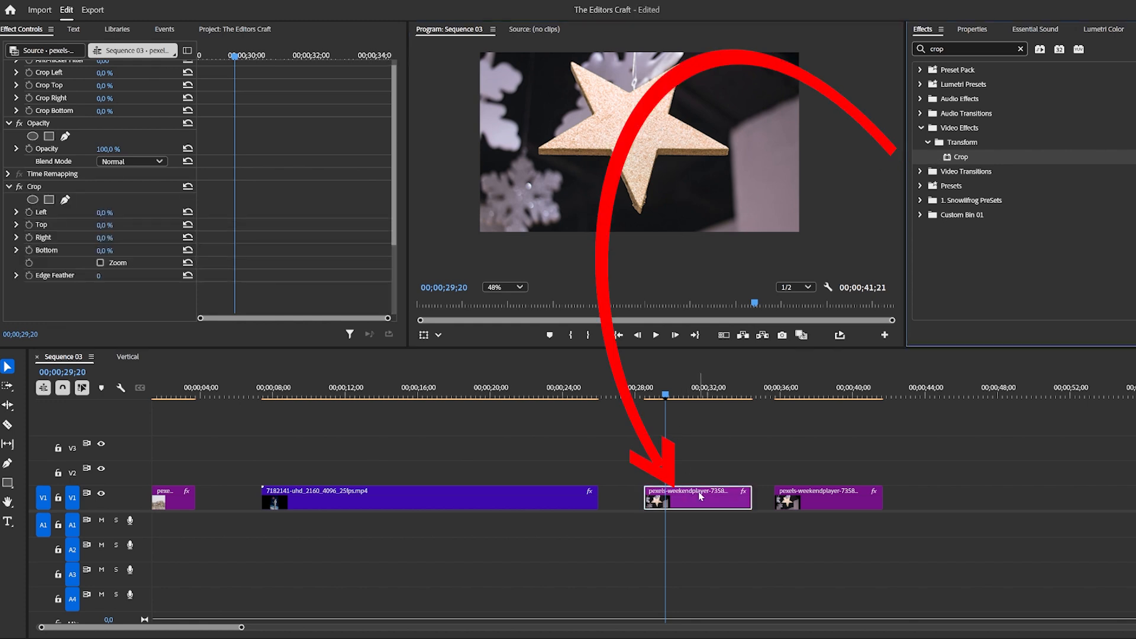
{"action": "left_click", "coordinate": [50, 200]}
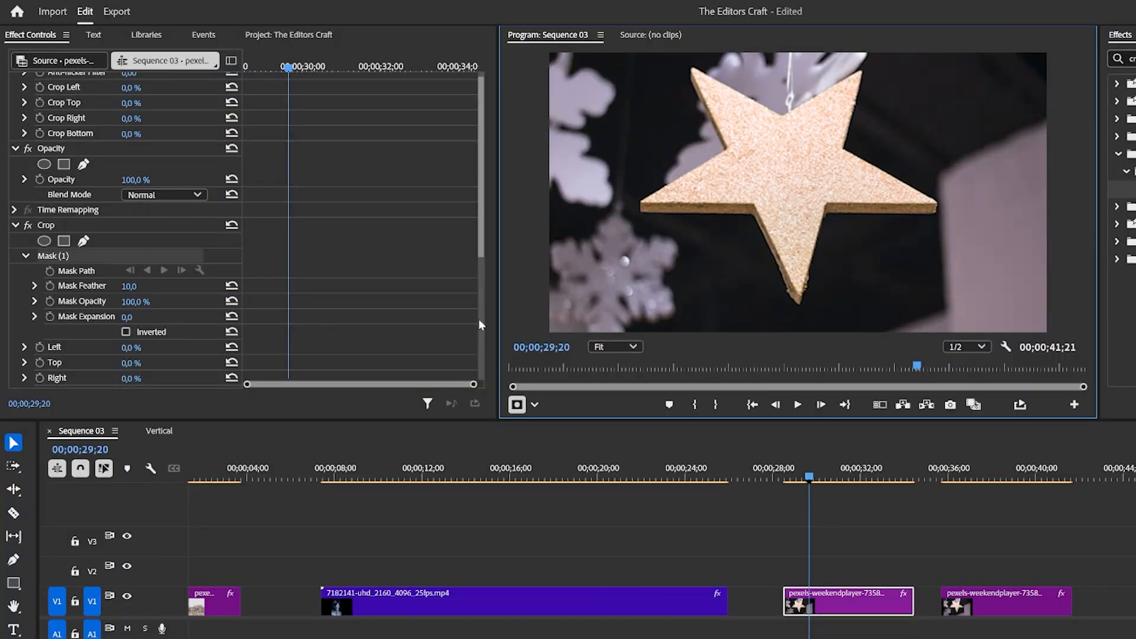
Draw a closed pen mask point by point around the star's outline.
{"action": "left_click", "coordinate": [800, 306]}
{"action": "left_click", "coordinate": [828, 215]}
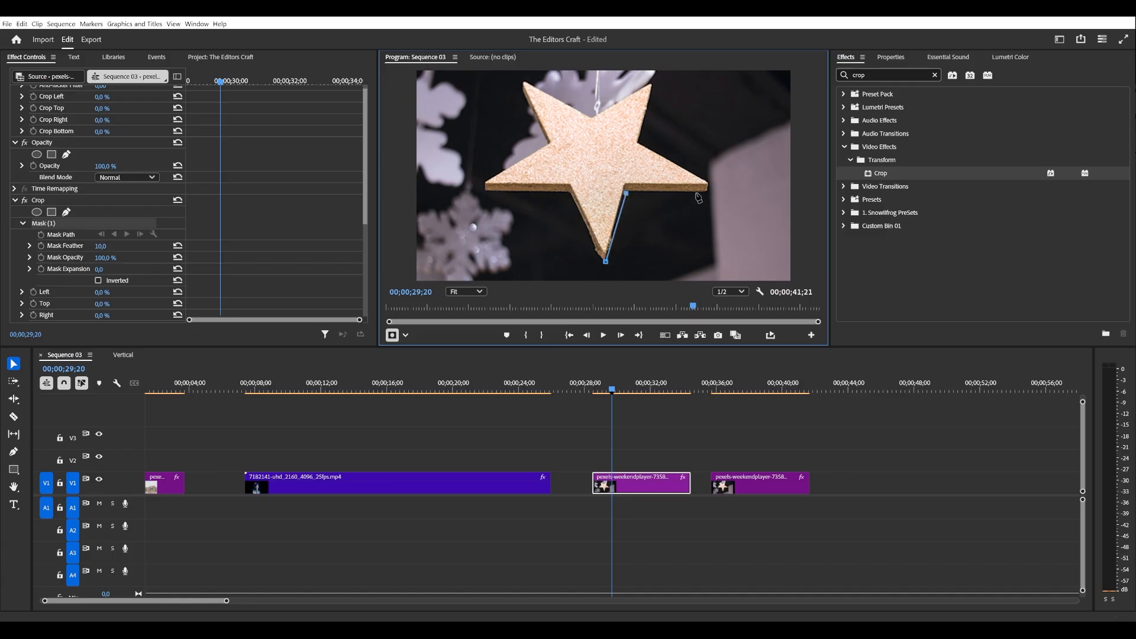
{"action": "left_click", "coordinate": [709, 191]}
{"action": "left_click", "coordinate": [711, 181]}
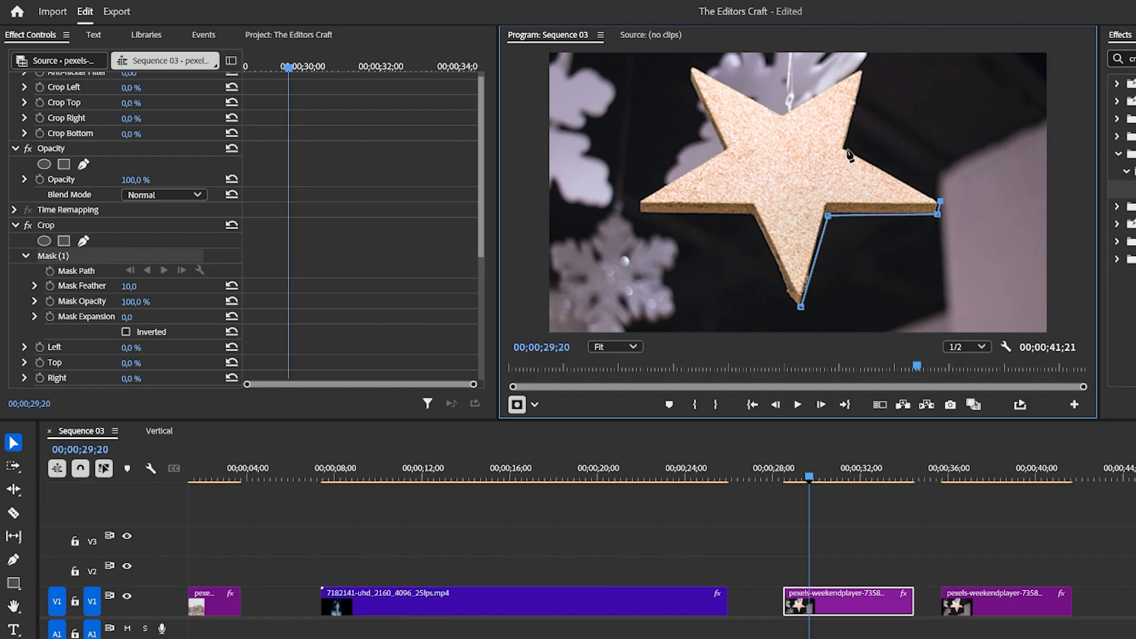
{"action": "left_click", "coordinate": [846, 148]}
{"action": "left_click", "coordinate": [864, 70]}
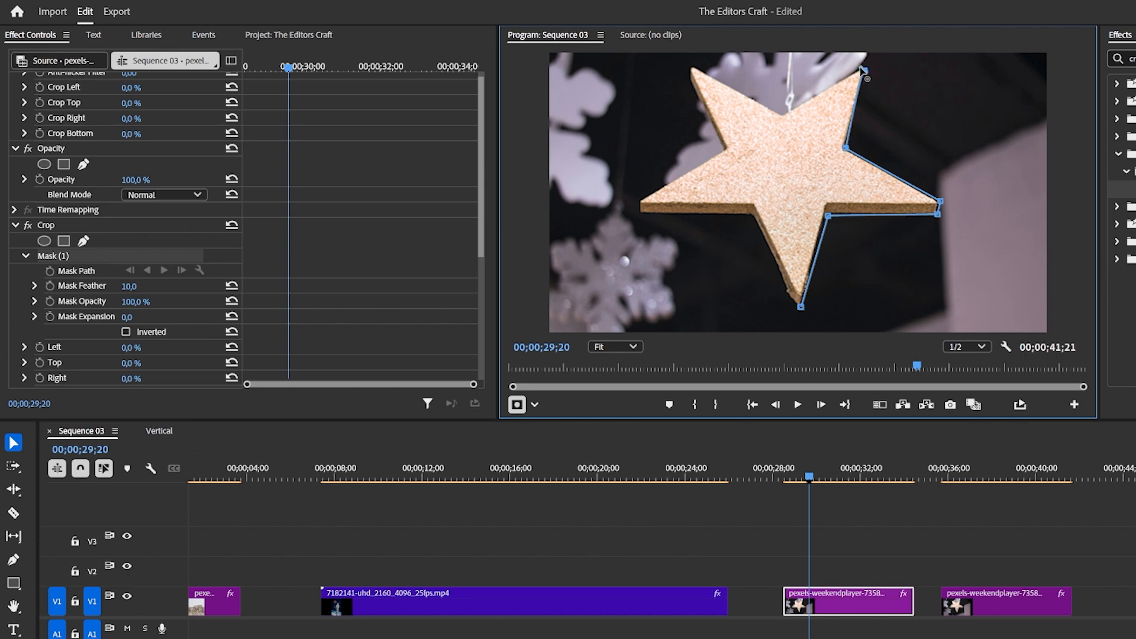
{"action": "left_click", "coordinate": [784, 111]}
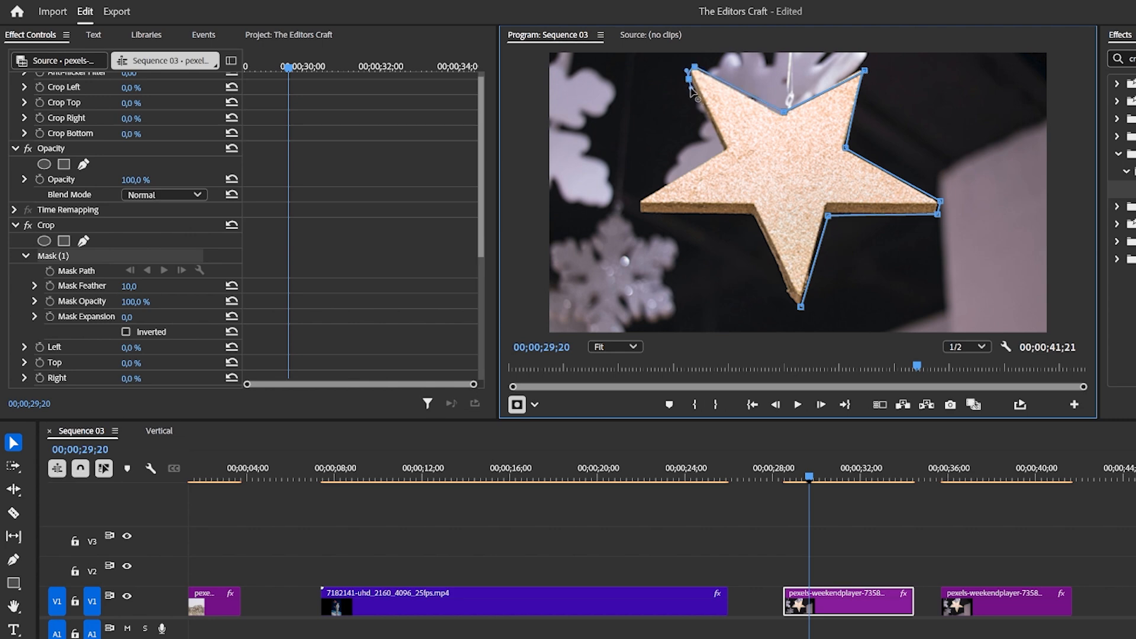
{"action": "left_click_drag", "start_coordinate": [690, 89], "coordinate": [690, 96]}
{"action": "left_click", "coordinate": [724, 150]}
{"action": "left_click_drag", "start_coordinate": [723, 150], "coordinate": [721, 147]}
{"action": "left_click_drag", "start_coordinate": [689, 79], "coordinate": [689, 75]}
{"action": "left_click", "coordinate": [723, 147]}
{"action": "left_click_drag", "start_coordinate": [723, 149], "coordinate": [721, 153]}
{"action": "left_click", "coordinate": [641, 200]}
{"action": "left_click", "coordinate": [637, 212]}
{"action": "left_click", "coordinate": [749, 215]}
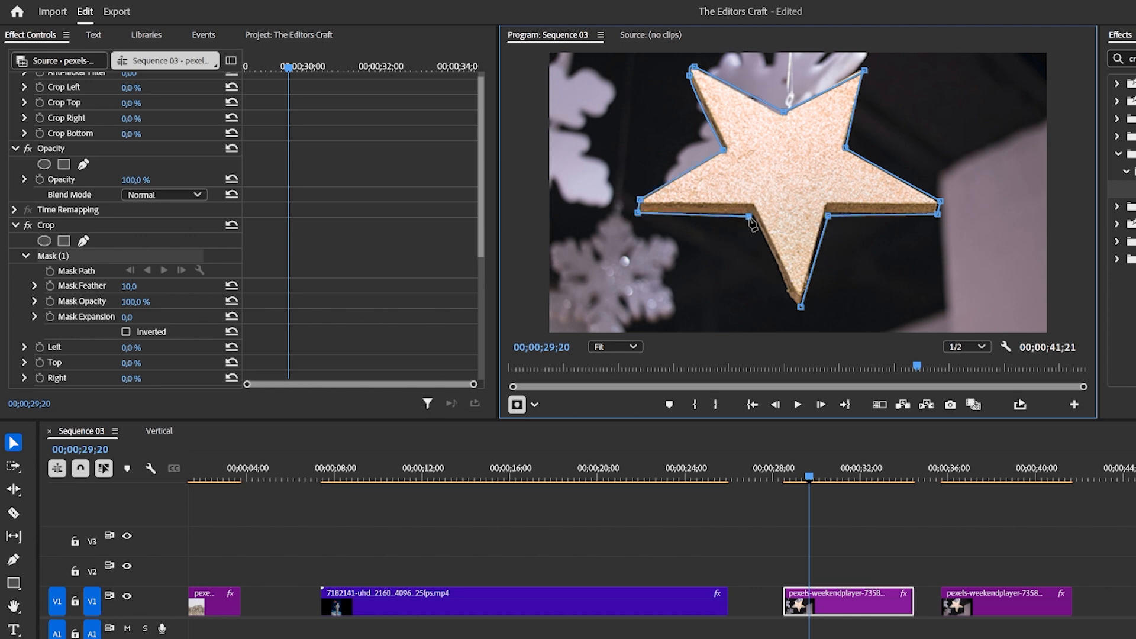
Refine the star mask's lower points so they follow the star's edges.
{"action": "left_click", "coordinate": [786, 295]}
{"action": "left_click", "coordinate": [801, 307]}
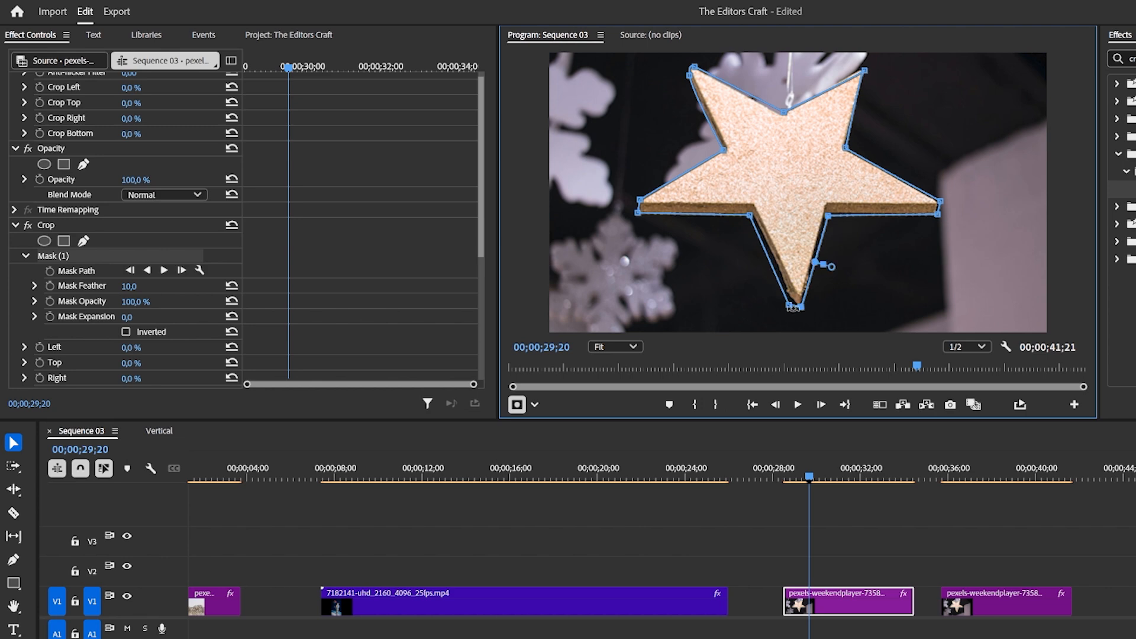
{"action": "left_click_drag", "start_coordinate": [786, 294], "coordinate": [784, 289]}
{"action": "left_click", "coordinate": [767, 243]}
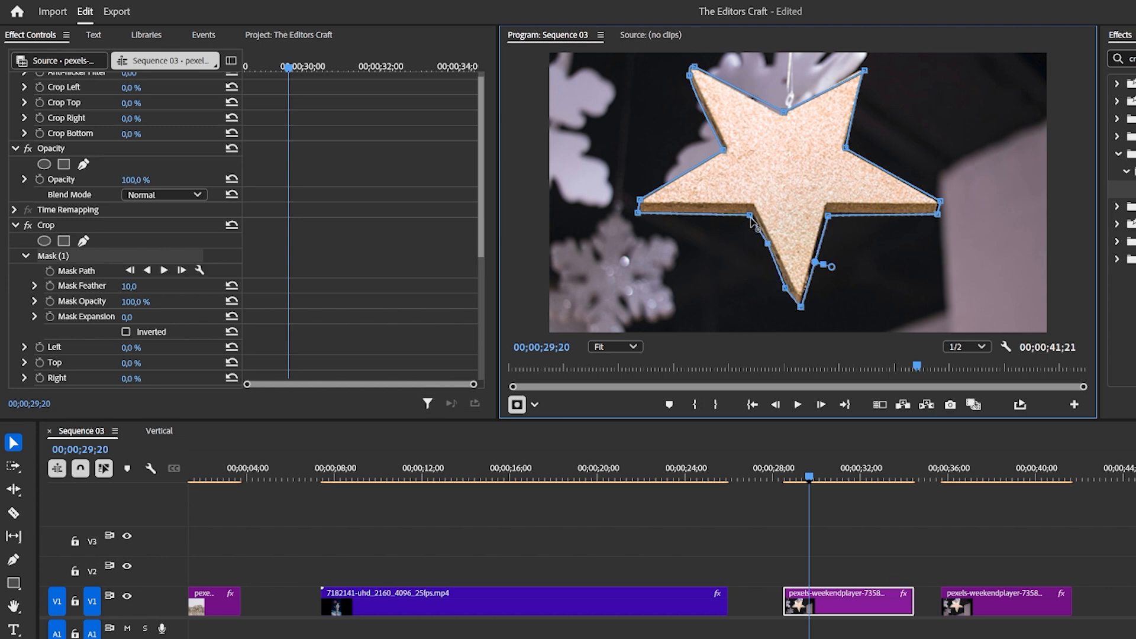
{"action": "left_click_drag", "start_coordinate": [750, 218], "coordinate": [769, 249]}
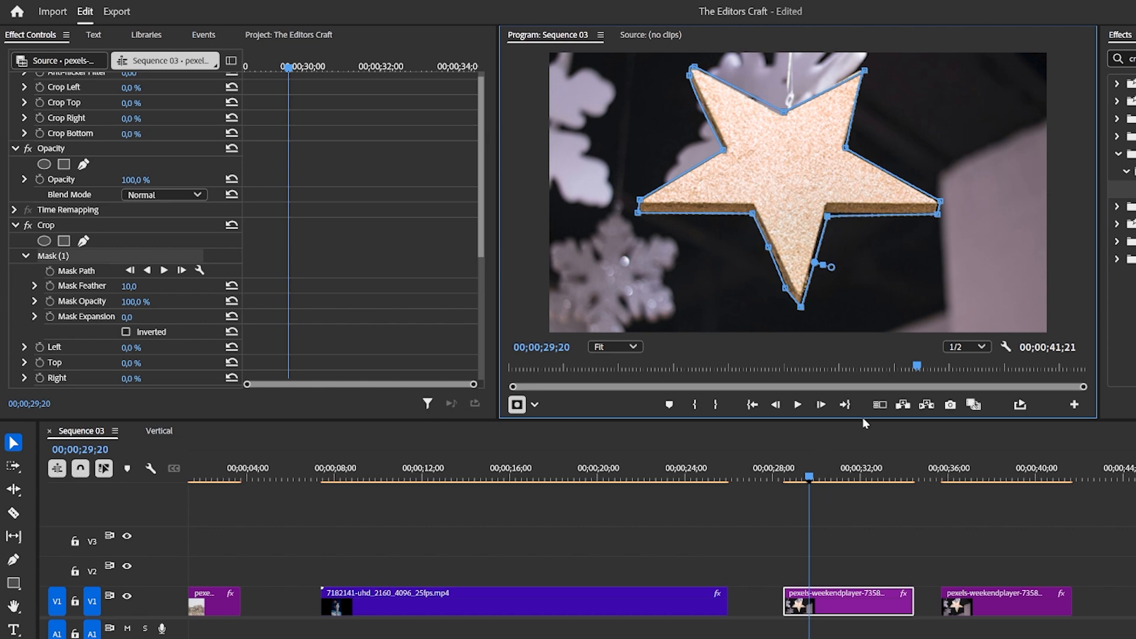
Set the star's Crop Left value to 100 % and toggle the mask's Inverted option on and off.
{"action": "scroll", "coordinate": [143, 379], "scroll_direction": "up", "scroll_amount": 5}
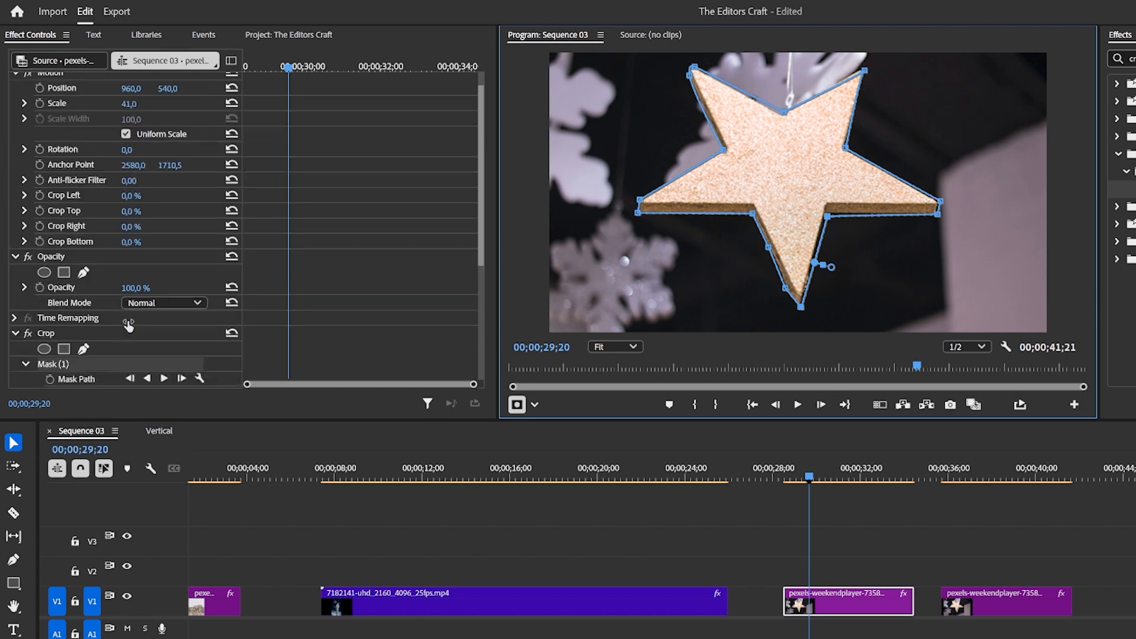
{"action": "scroll", "coordinate": [153, 332], "scroll_direction": "down", "scroll_amount": 8}
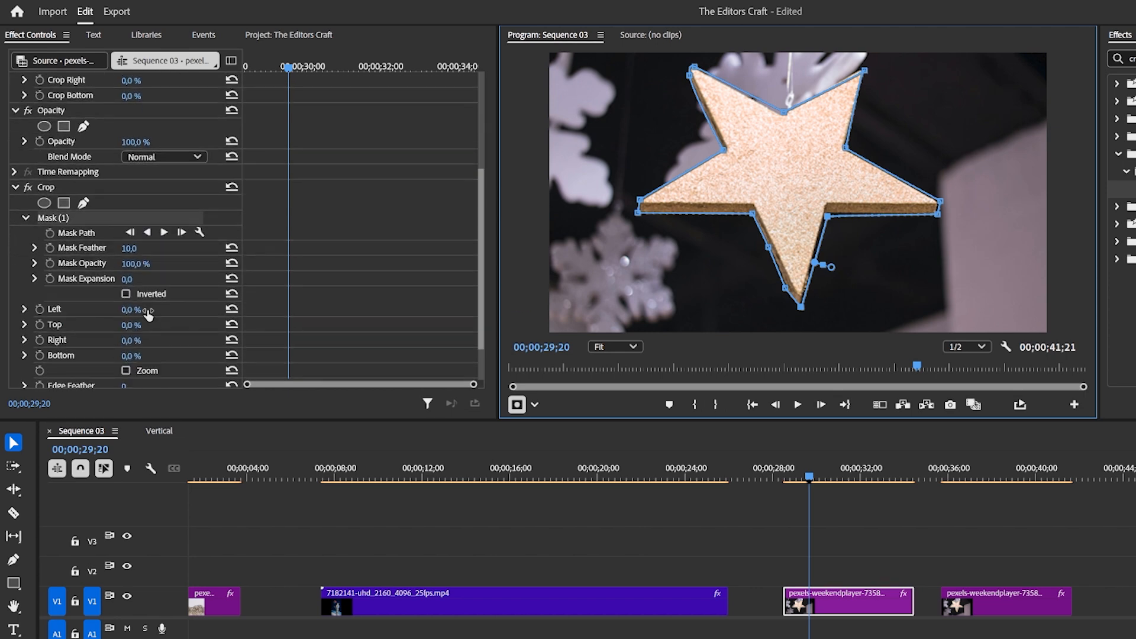
{"action": "left_click", "coordinate": [125, 293]}
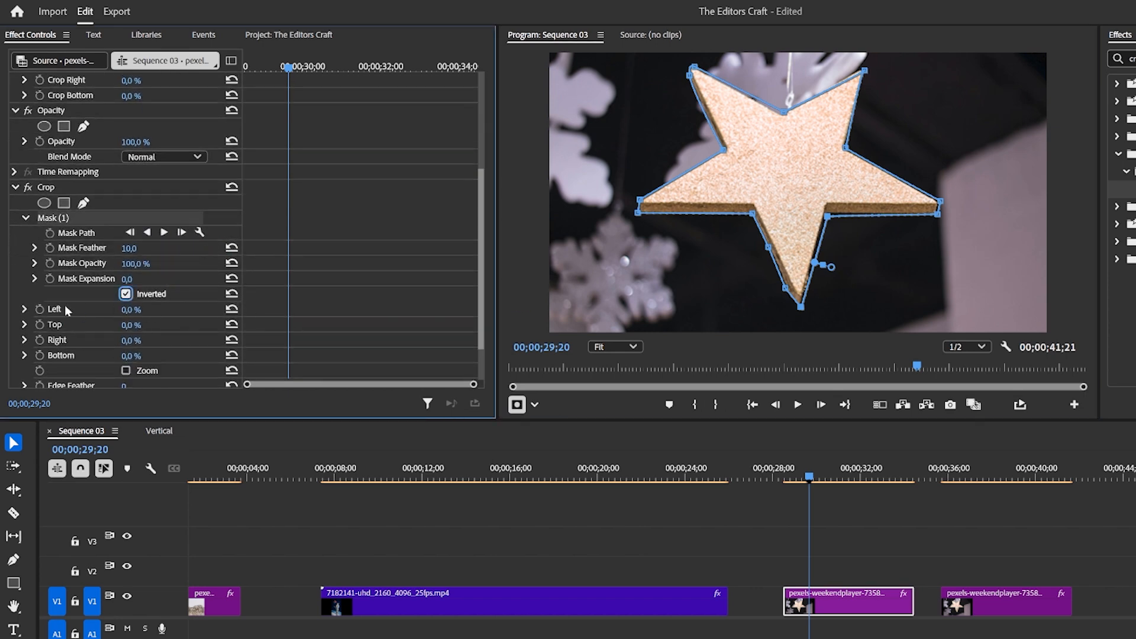
{"action": "left_click_drag", "start_coordinate": [141, 309], "coordinate": [142, 309]}
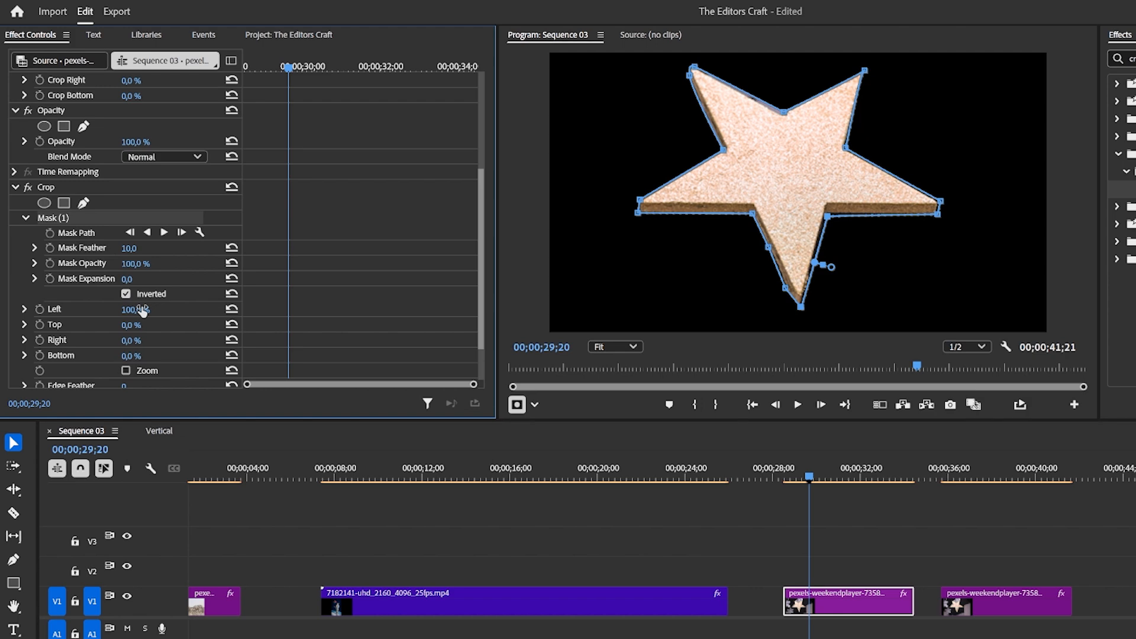
{"action": "left_click", "coordinate": [127, 295]}
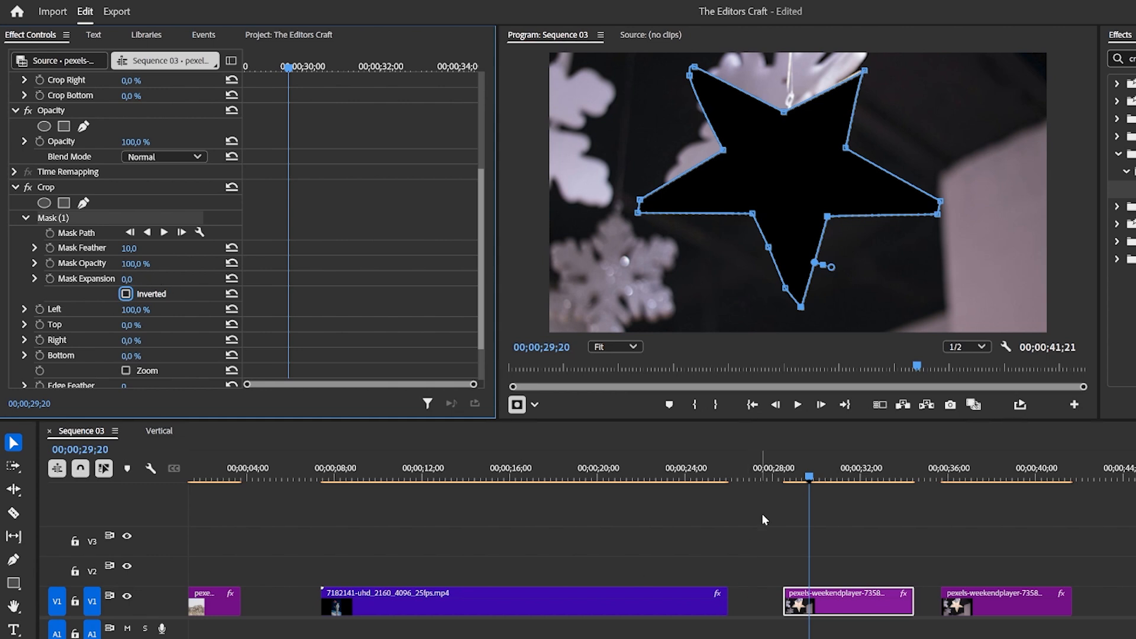
Move the star clip up to track V3.
{"action": "left_click", "coordinate": [844, 601]}
{"action": "left_click_drag", "start_coordinate": [845, 601], "coordinate": [845, 540]}
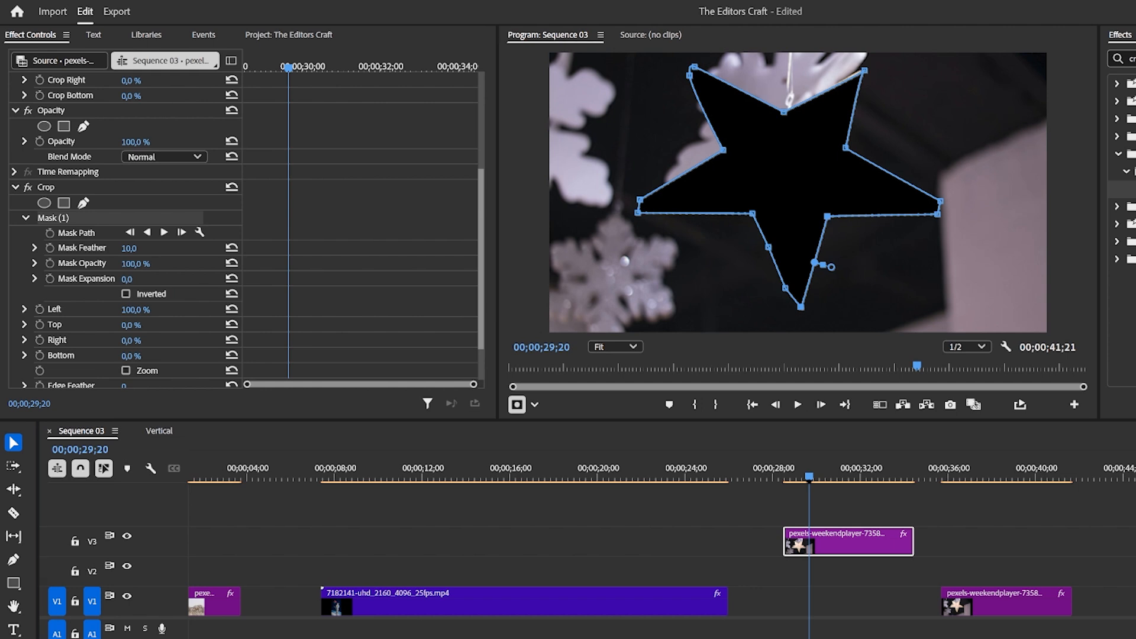
Place the Soccer Field image on V1 under the star, delete it again, and reselect the star clip.
{"action": "left_click_drag", "start_coordinate": [1074, 379], "coordinate": [812, 612]}
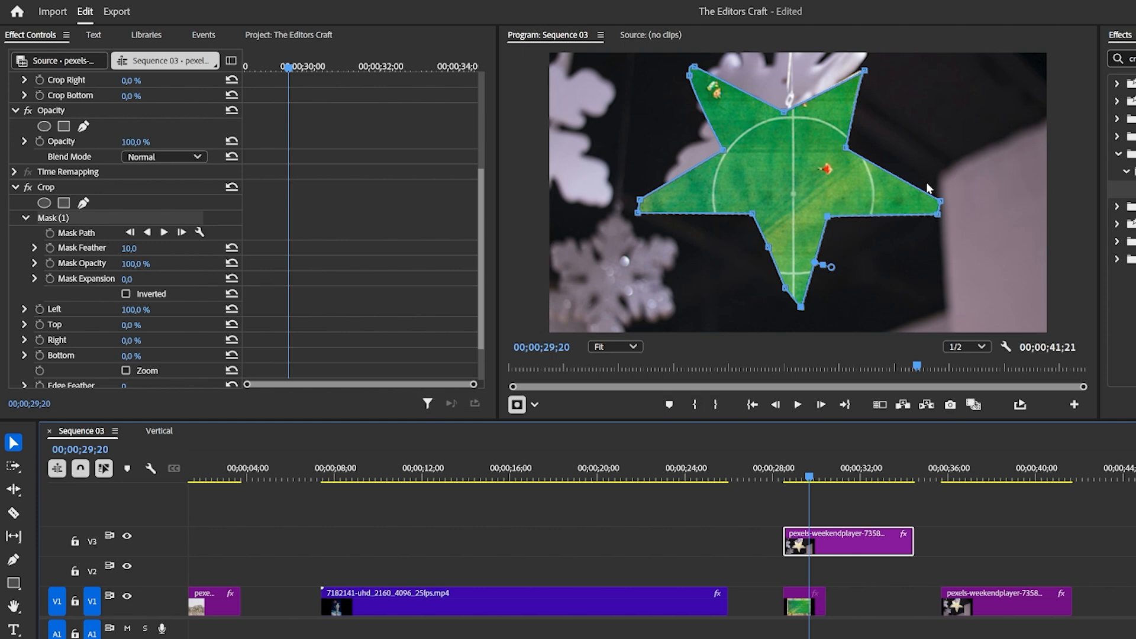
{"action": "left_click", "coordinate": [817, 606]}
{"action": "key", "text": "Delete"}
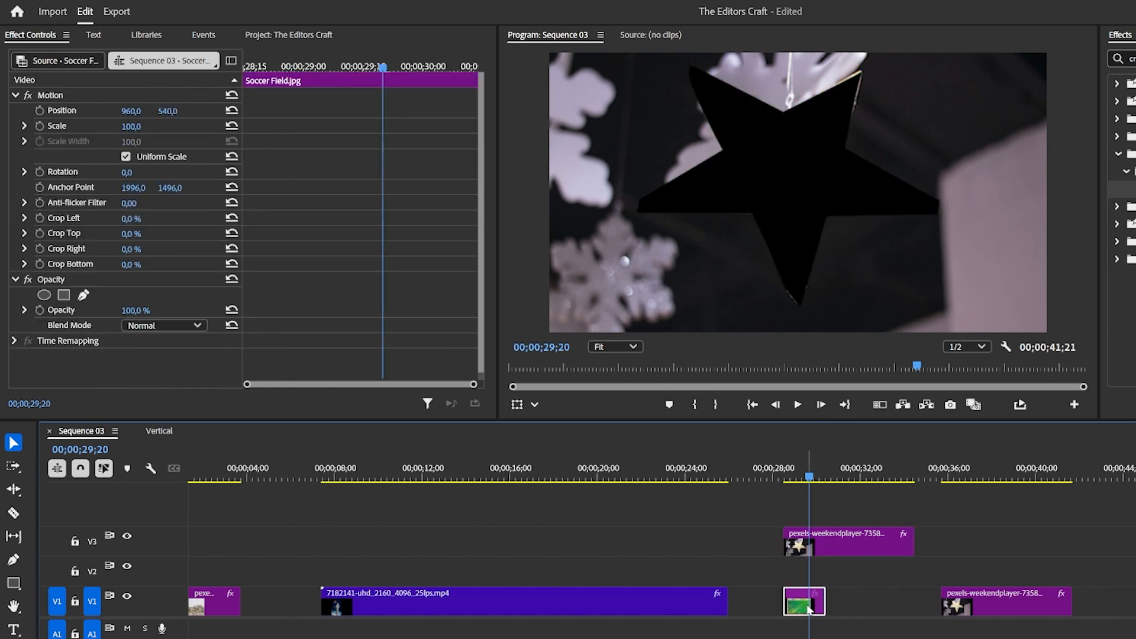
{"action": "left_click", "coordinate": [836, 551]}
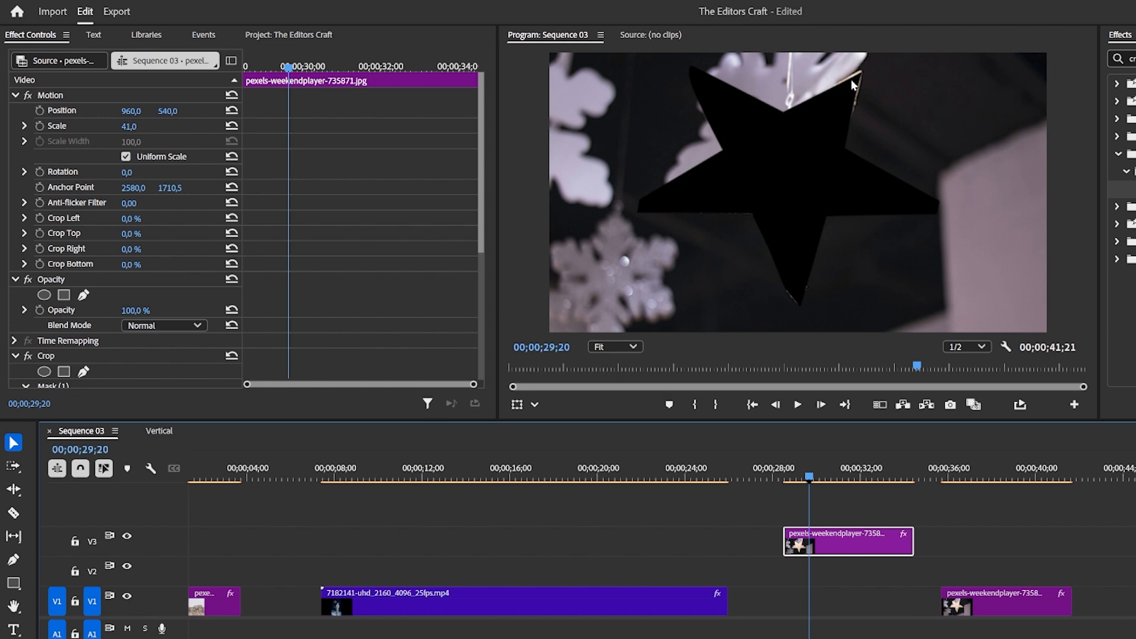
Select the star clip's Crop mask and nudge its upper-right point slightly up to fit the star's tip.
{"action": "left_click", "coordinate": [832, 124]}
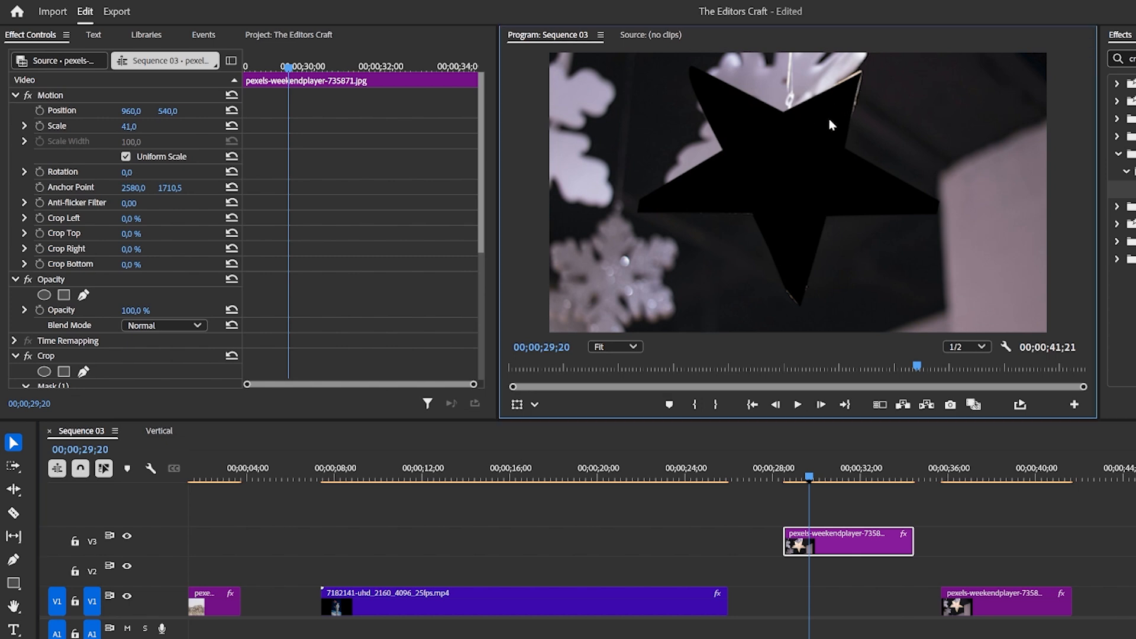
{"action": "scroll", "coordinate": [145, 345], "scroll_direction": "down", "scroll_amount": 5}
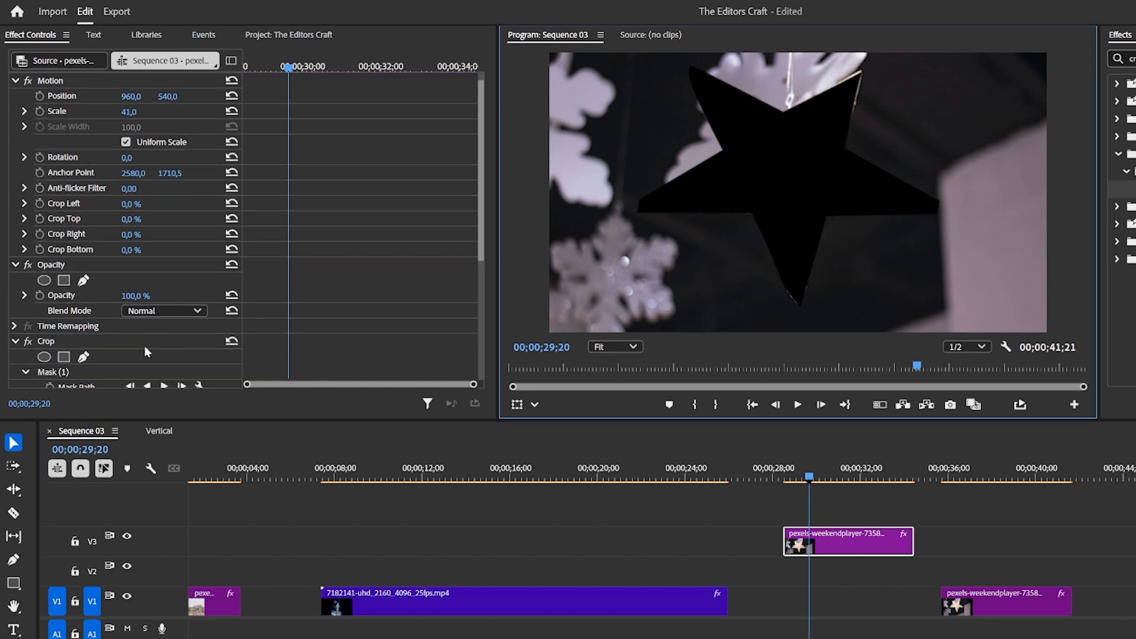
{"action": "left_click", "coordinate": [53, 284]}
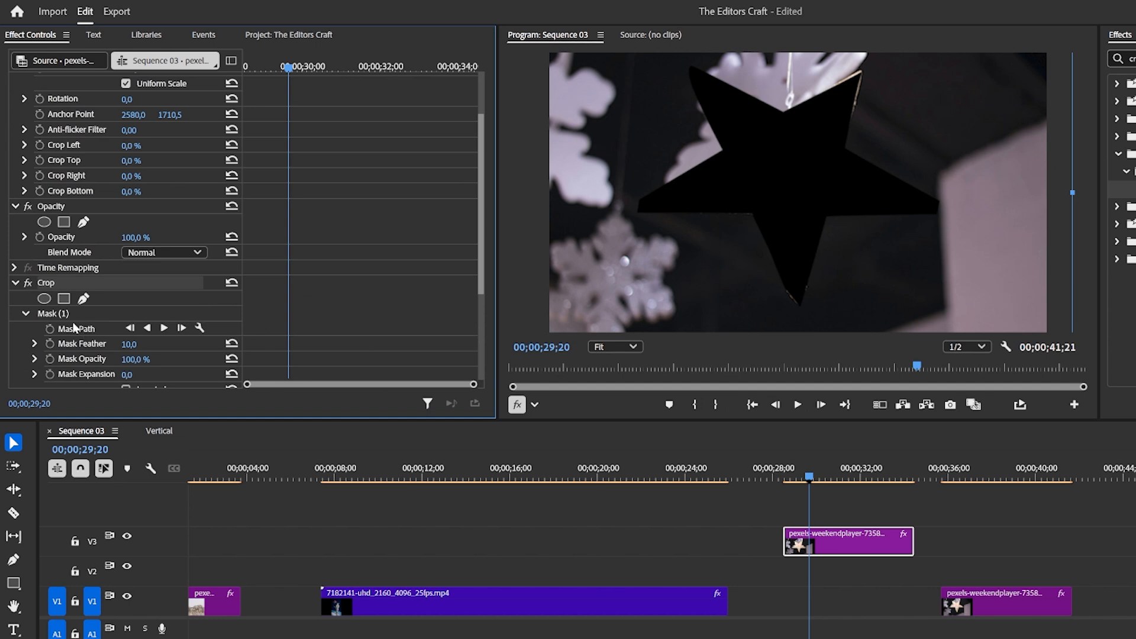
{"action": "left_click", "coordinate": [60, 315]}
{"action": "left_click_drag", "start_coordinate": [864, 72], "coordinate": [867, 66]}
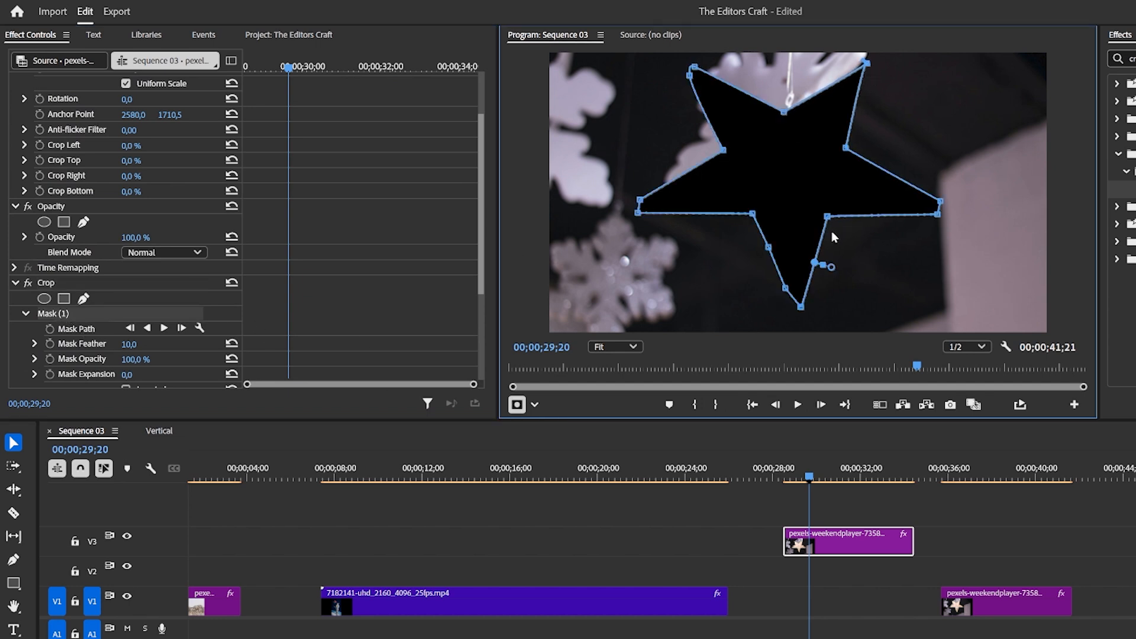
Turn on the Crop mask's Inverted option so only the star remains visible.
{"action": "scroll", "coordinate": [133, 352], "scroll_direction": "down", "scroll_amount": 4}
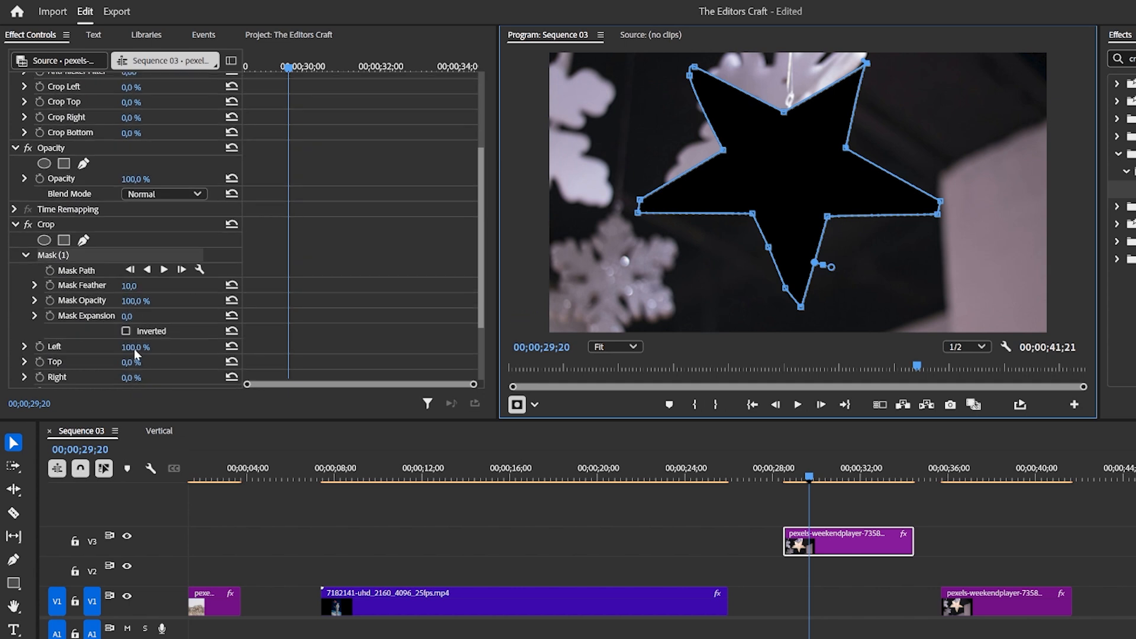
{"action": "left_click", "coordinate": [125, 331]}
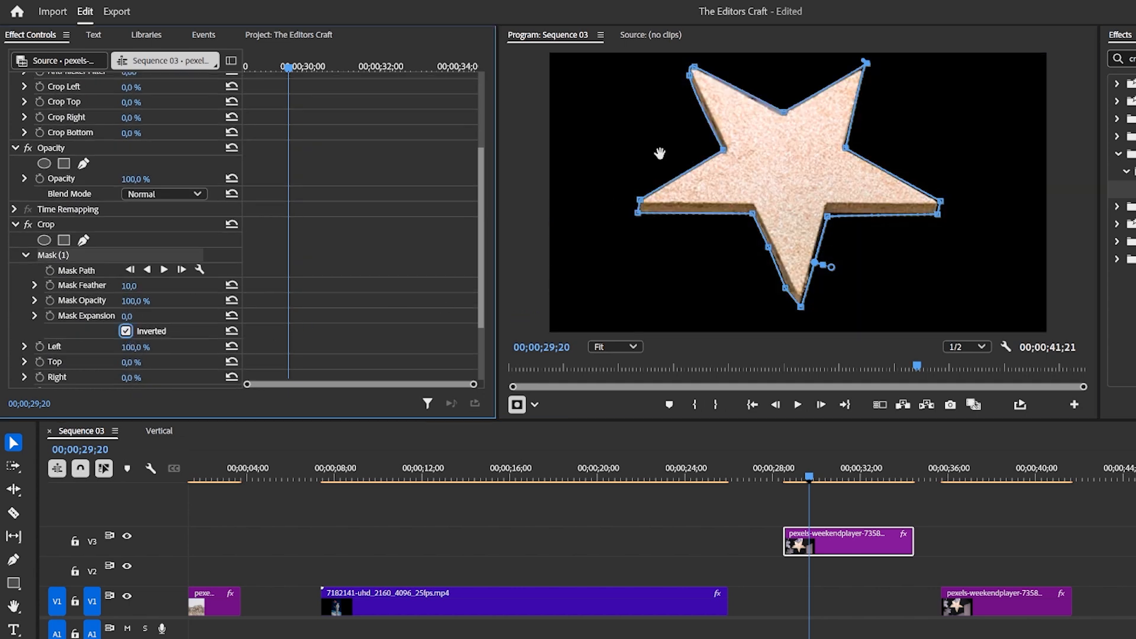